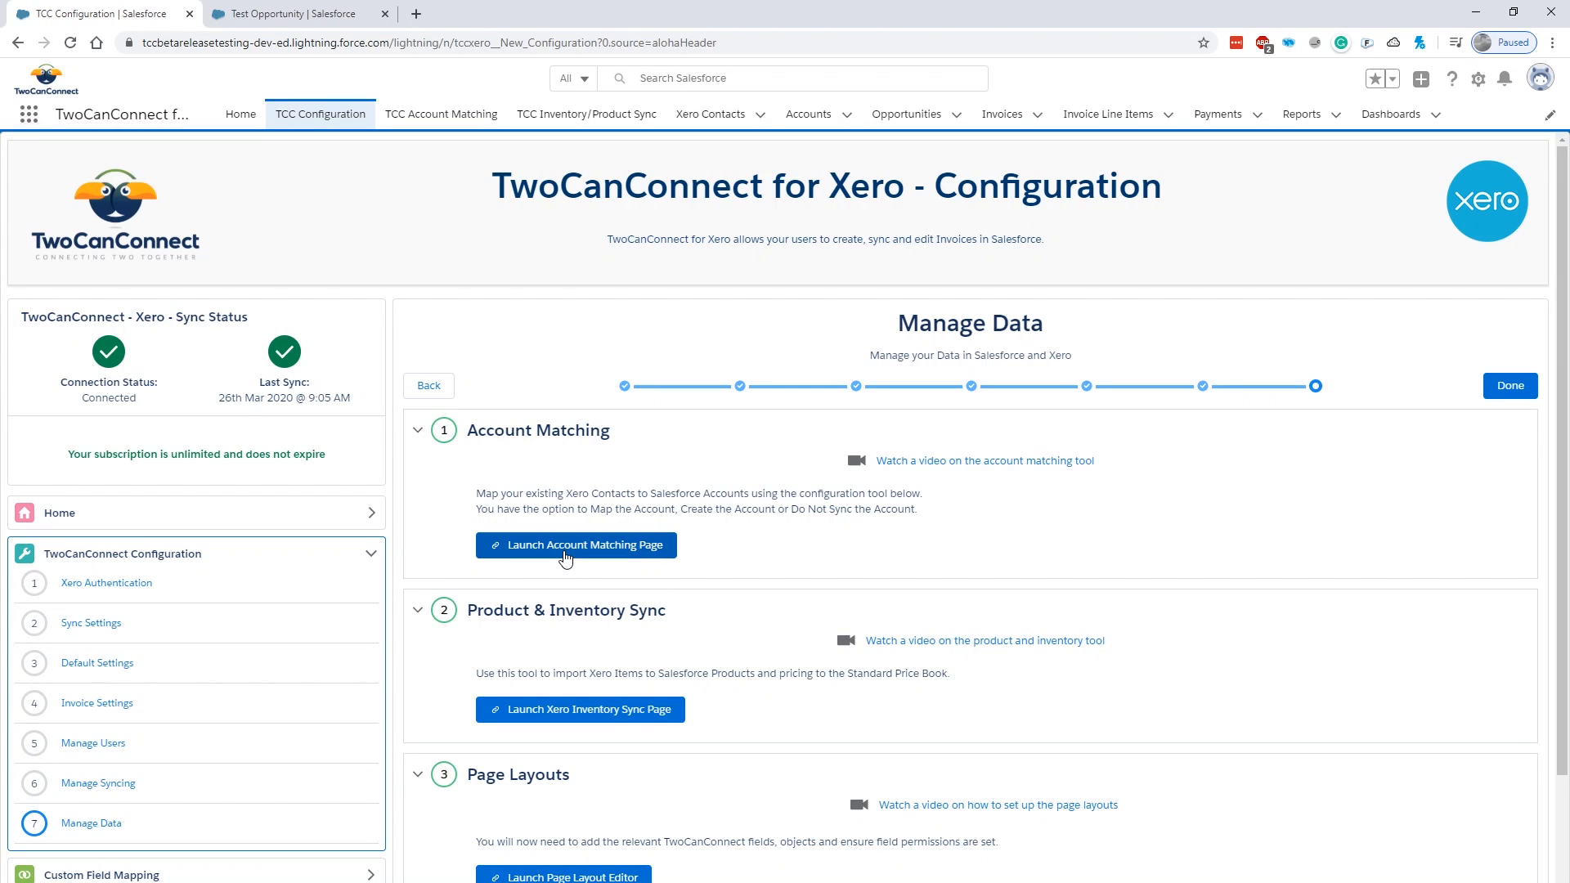
# Launch the Account Matching page and expand its Advanced Settings & Auto Matching section
pyautogui.click(565, 555)
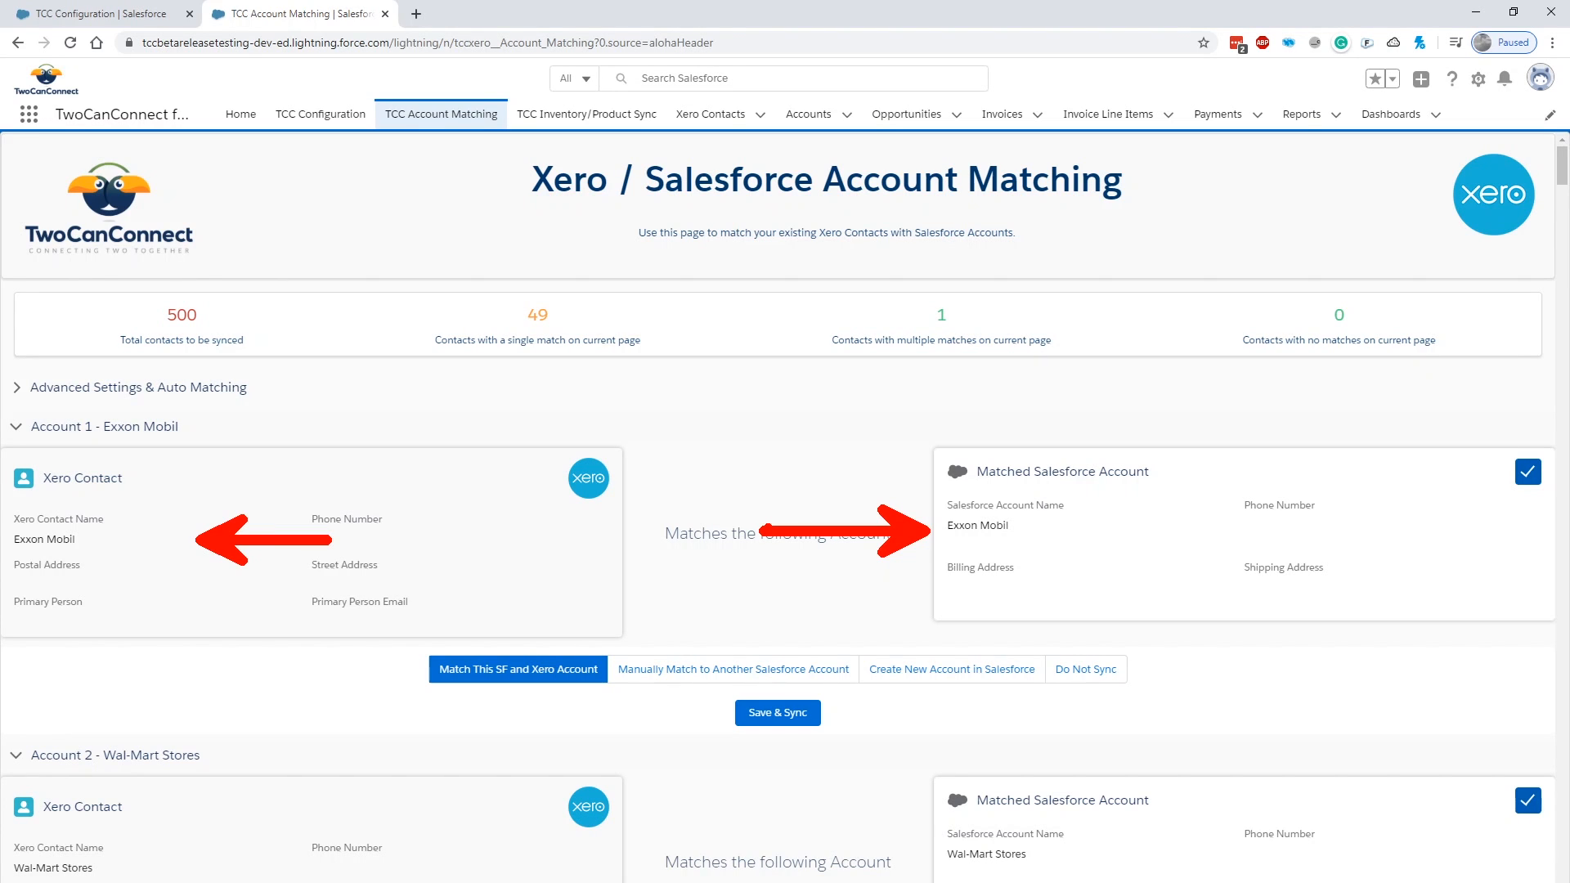
pyautogui.click(272, 396)
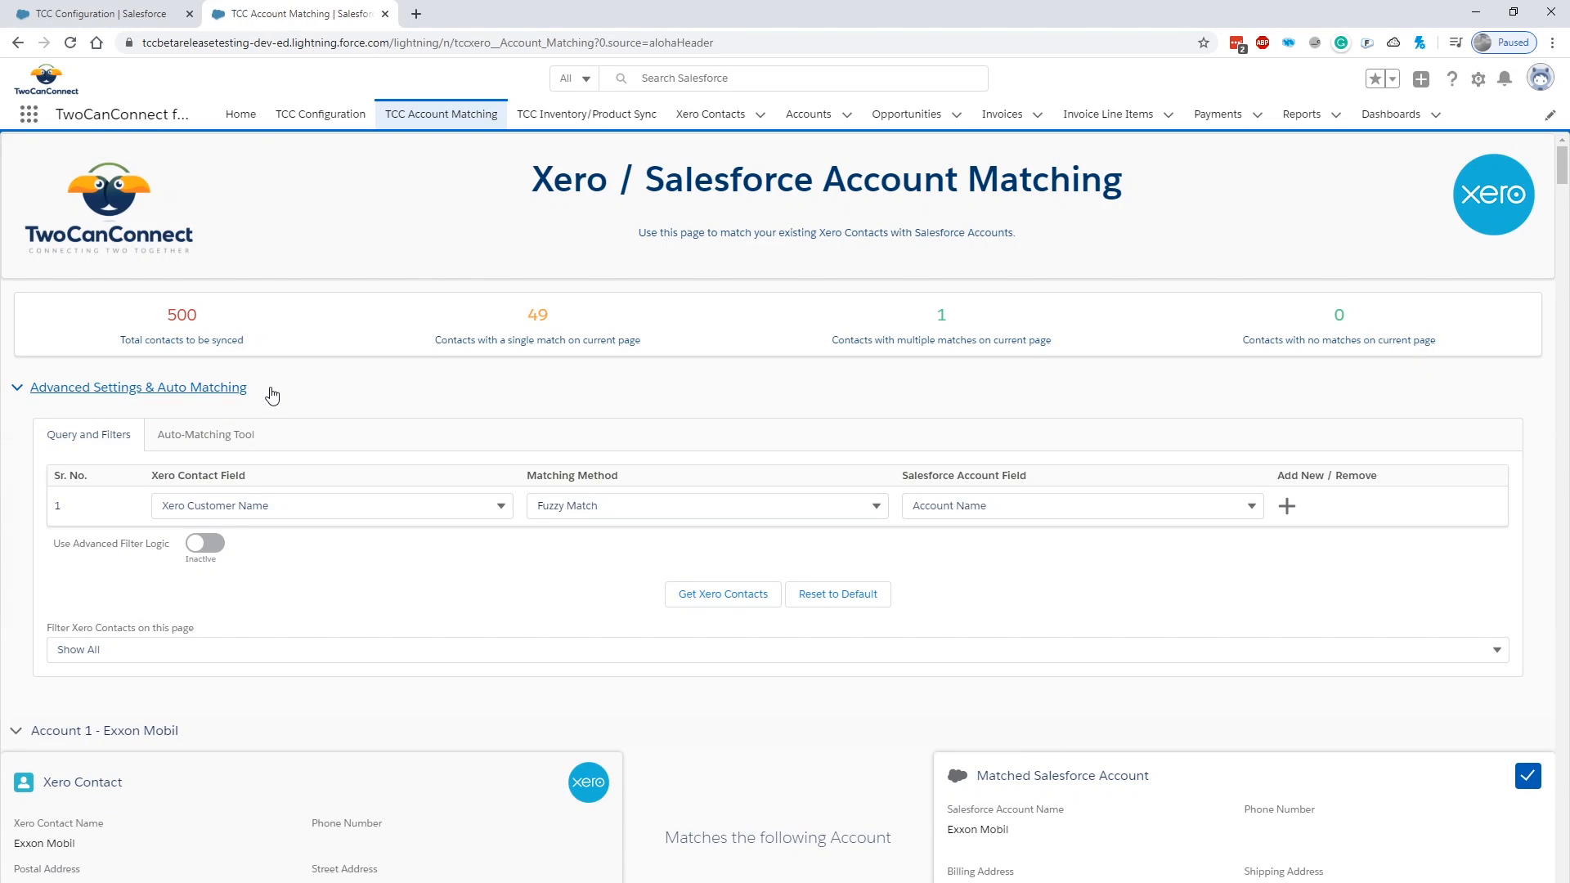
pyautogui.scroll(-1, 382, 248)
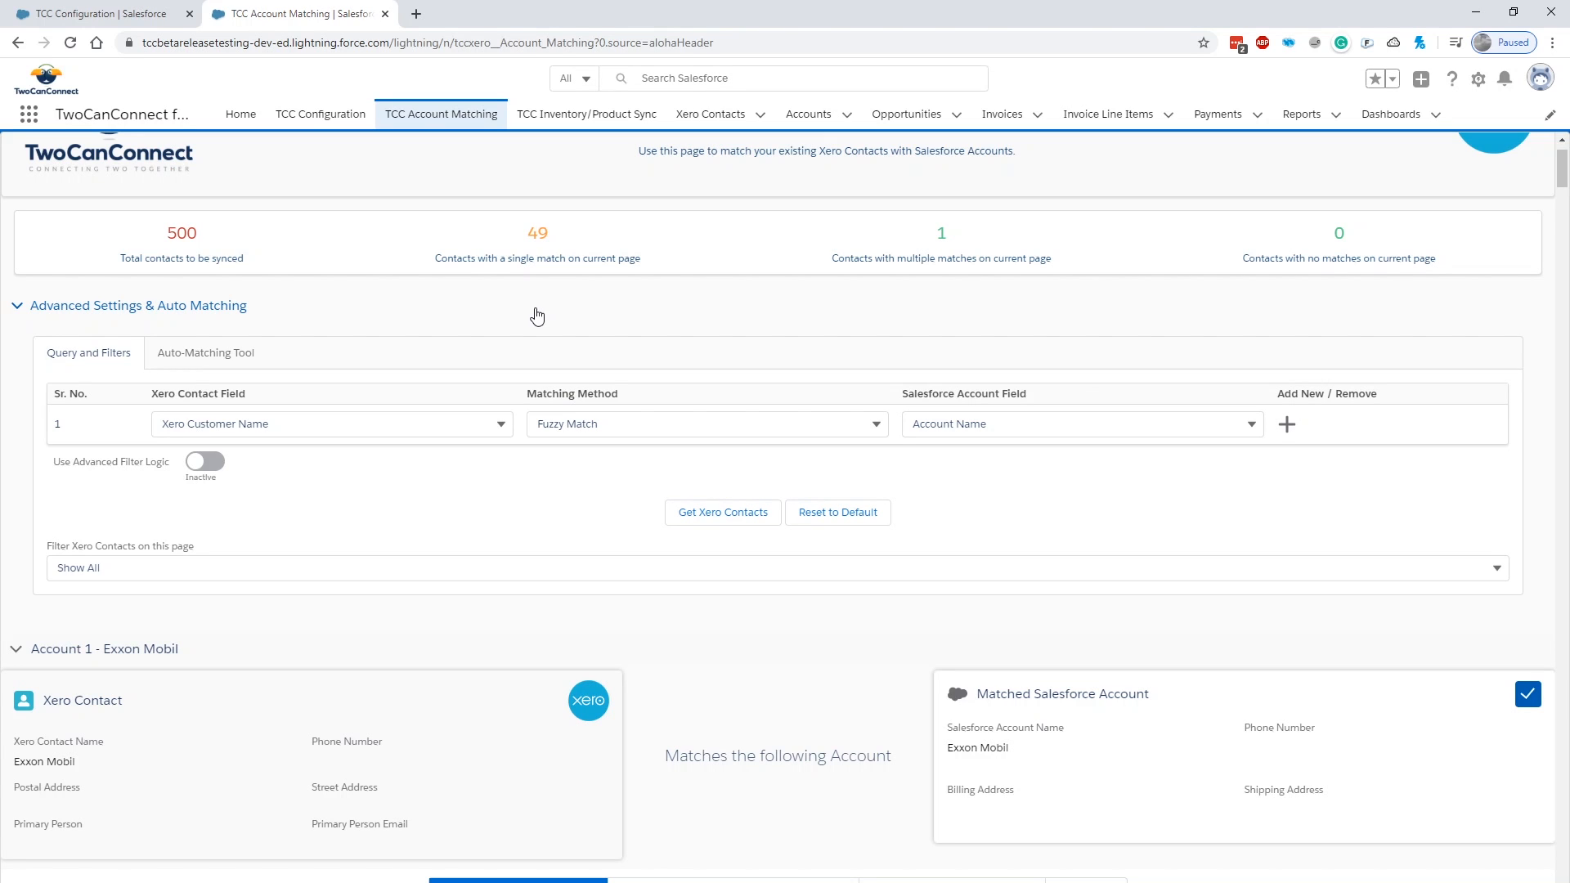
# Examine the options for the Xero contact field, matching method and Salesforce account field in the first matching rule
pyautogui.click(385, 431)
pyautogui.click(384, 431)
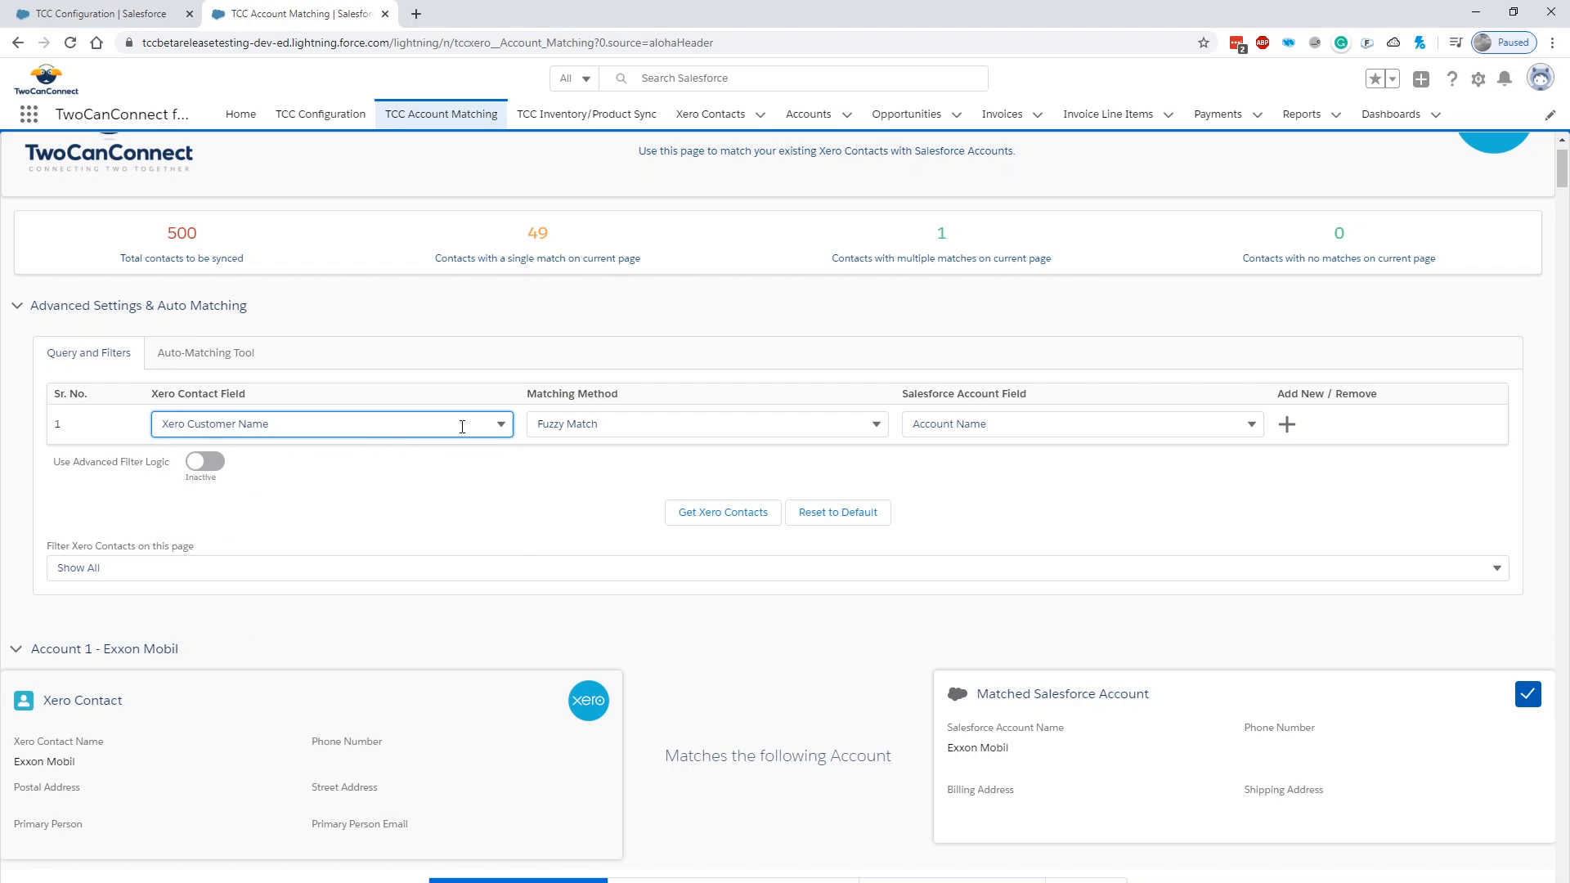
pyautogui.click(805, 425)
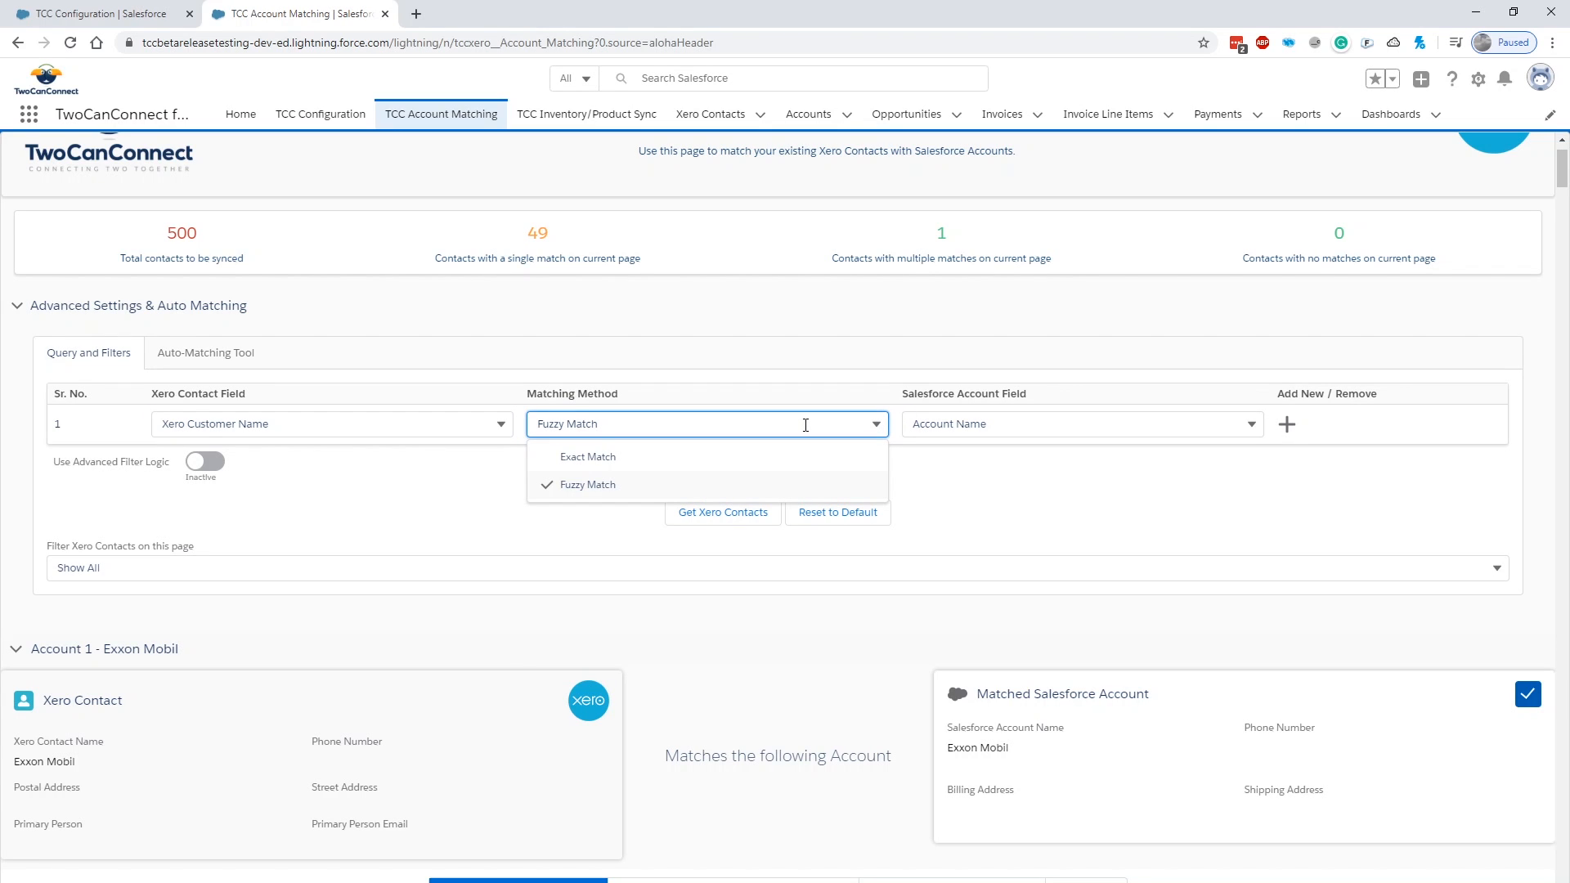
pyautogui.click(805, 426)
pyautogui.click(999, 425)
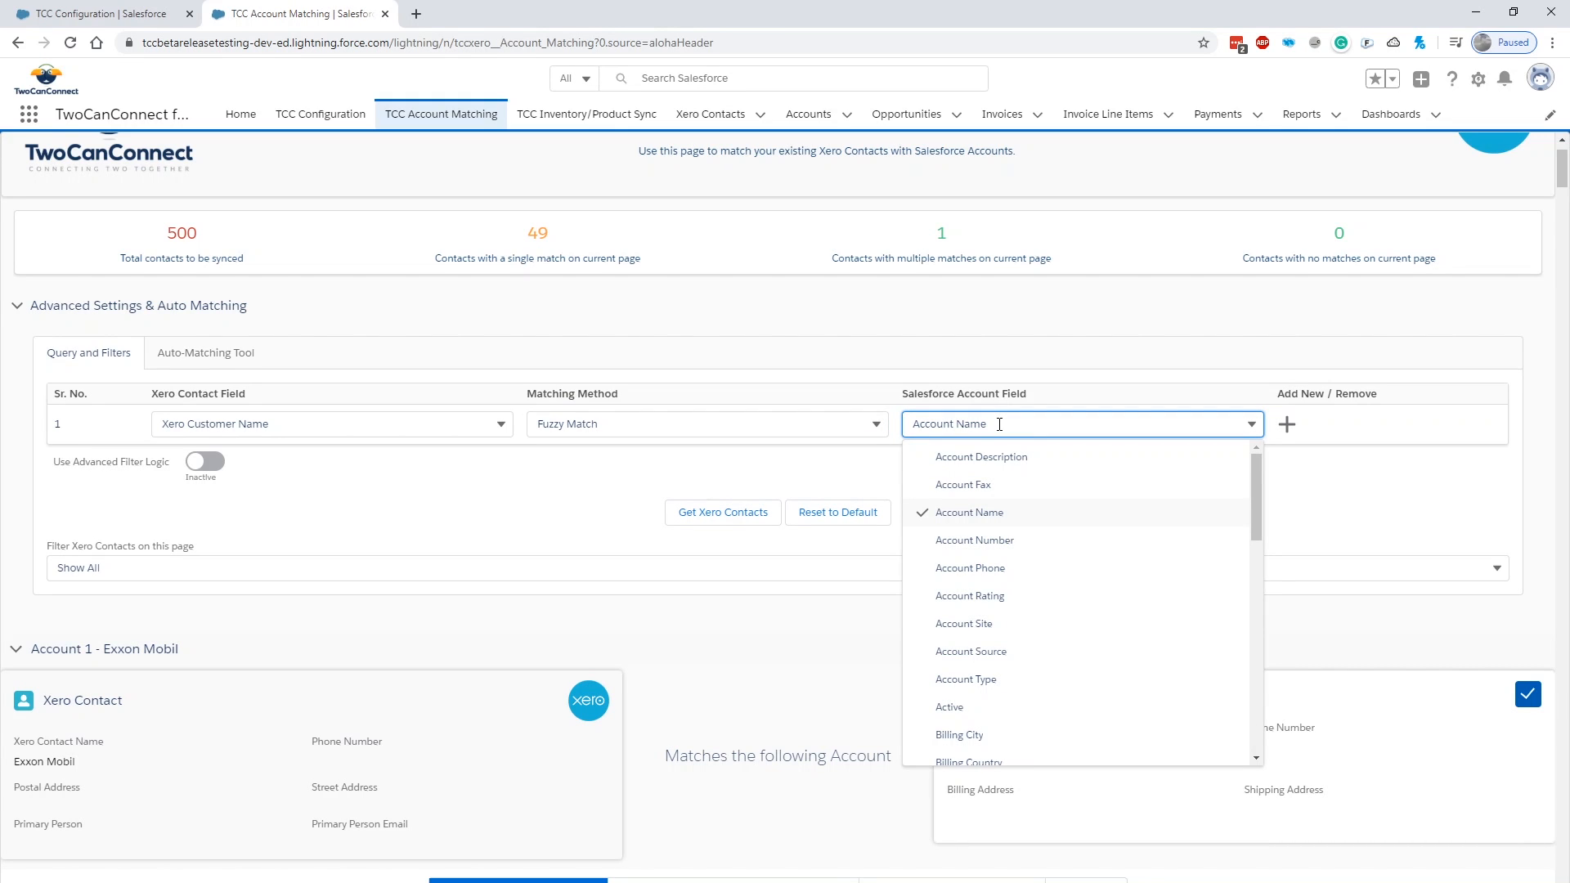
pyautogui.click(1000, 424)
# Add an AND rule matching Postal Address City to Billing City by Exact Match, and get the Xero contacts
pyautogui.click(1286, 425)
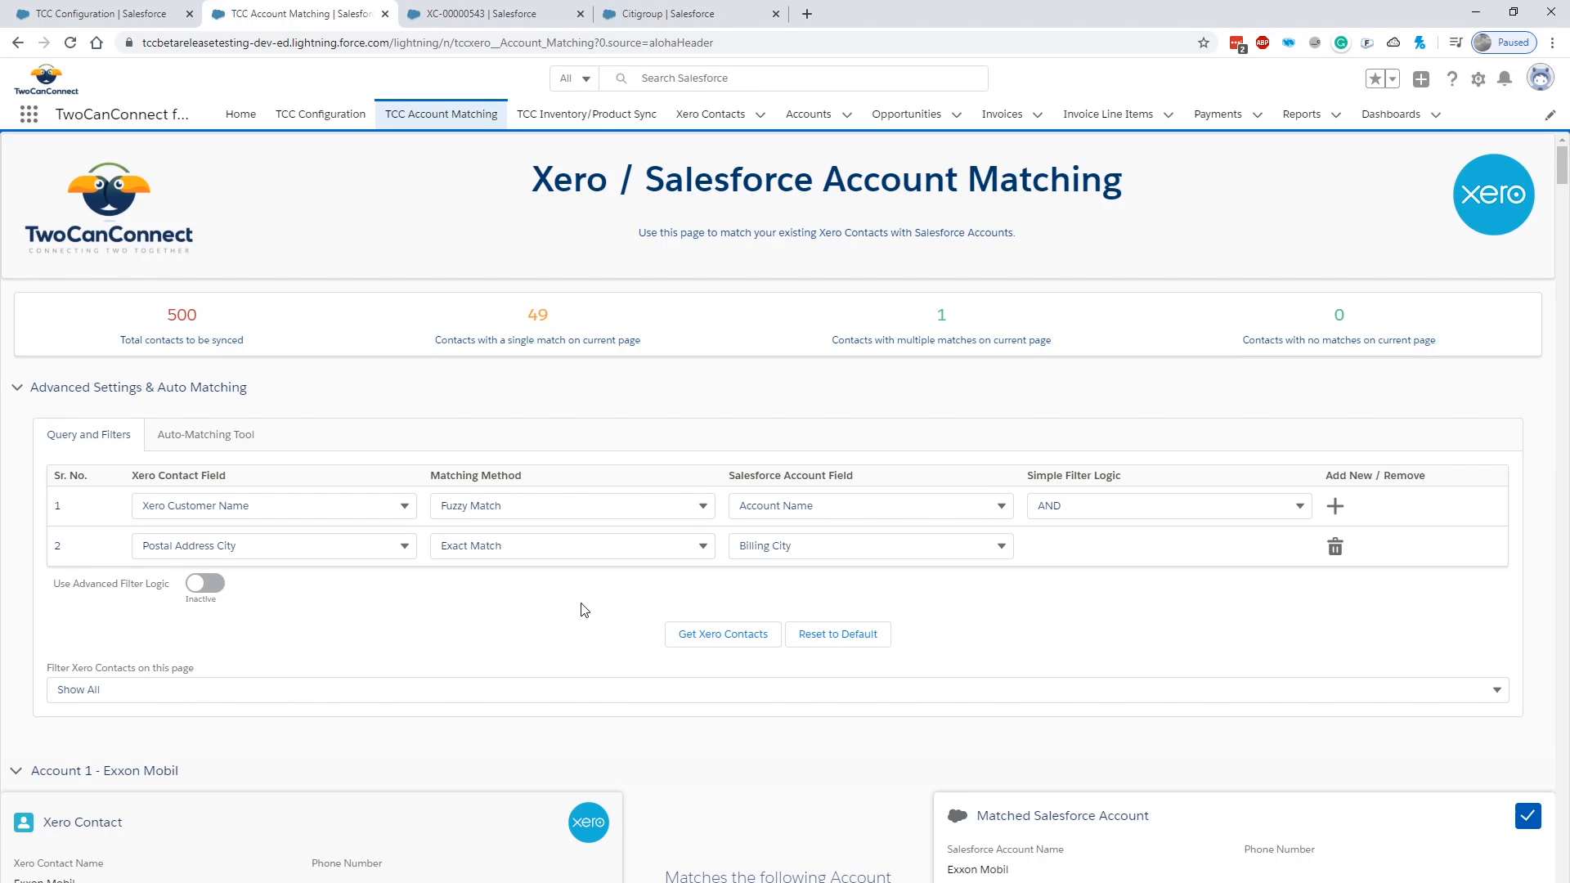
pyautogui.click(709, 636)
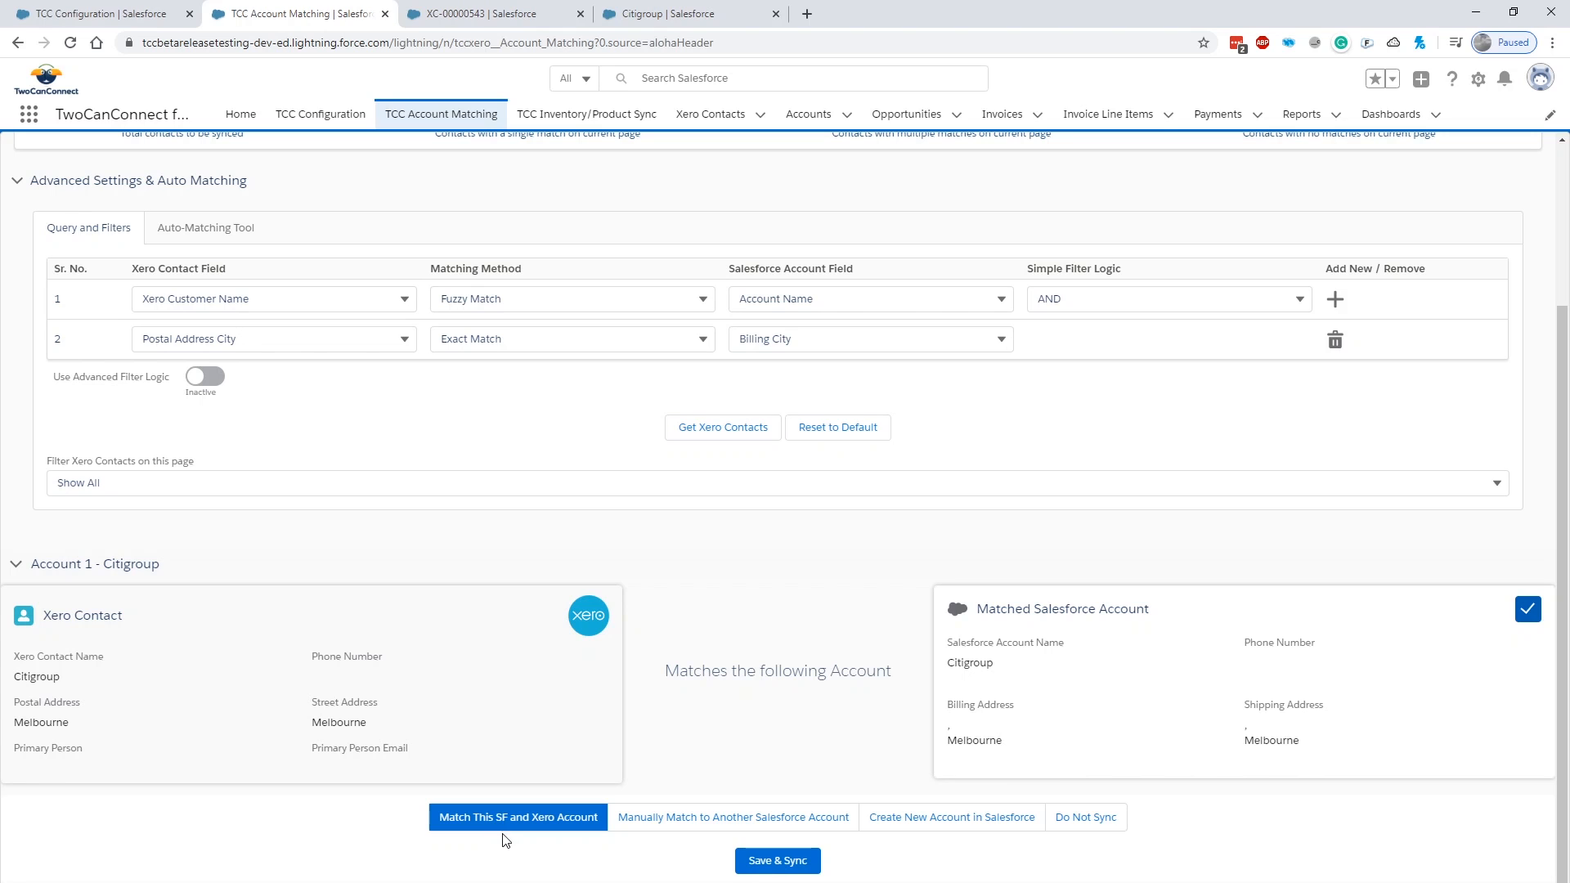
# Save and sync the Citigroup Xero contact with its matched Salesforce account
pyautogui.click(778, 862)
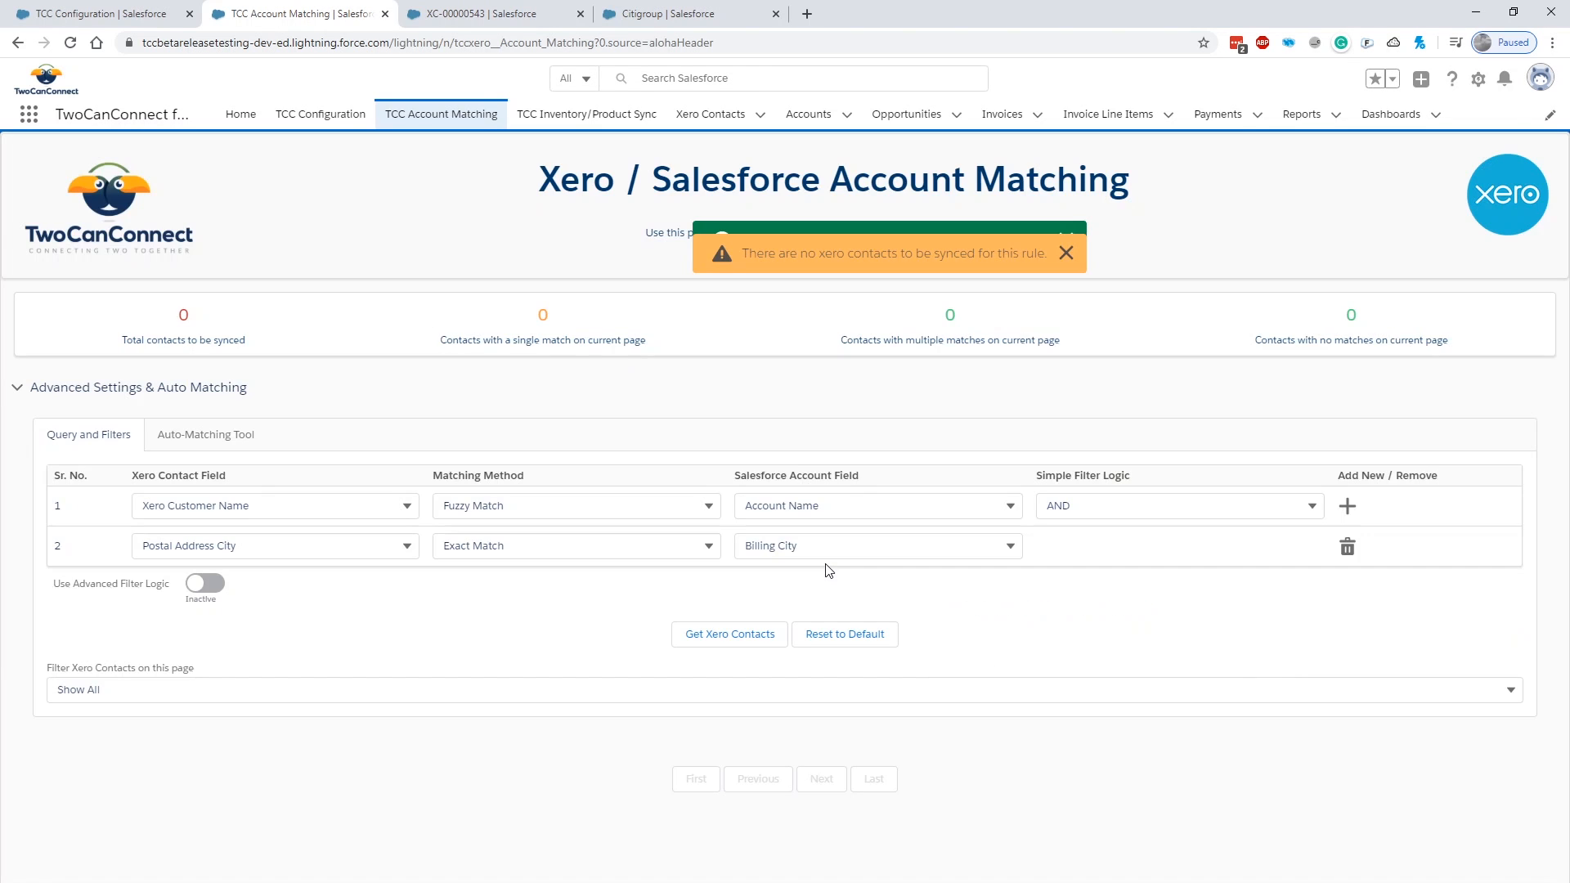
pyautogui.click(1065, 252)
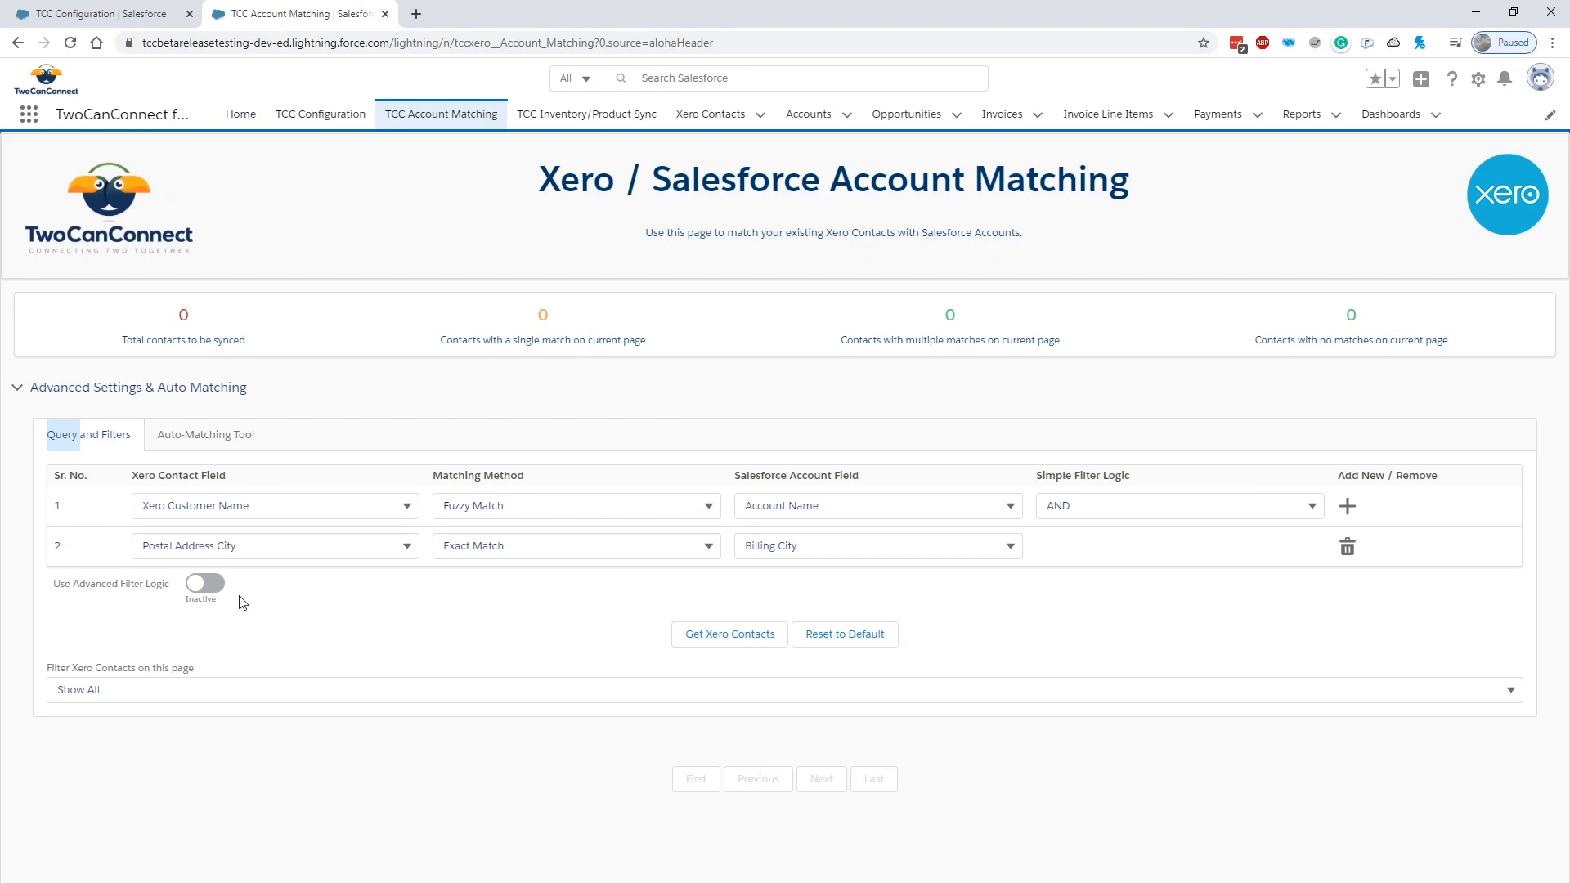
# Turn on advanced filter logic, then reset the matching rules to default and get the Xero contacts
pyautogui.click(211, 588)
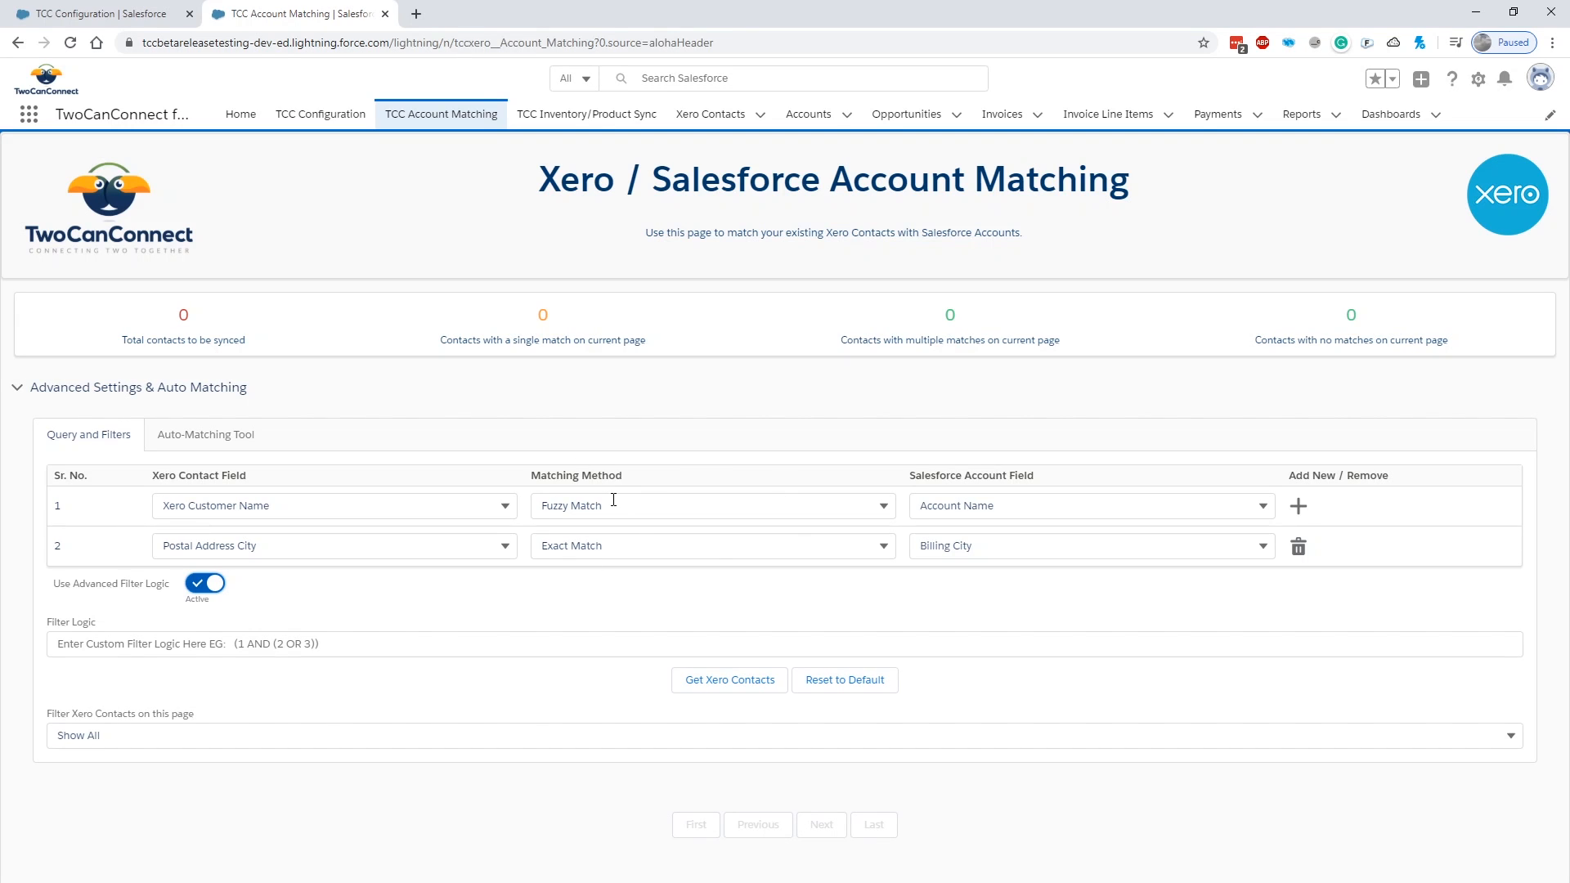
pyautogui.click(851, 679)
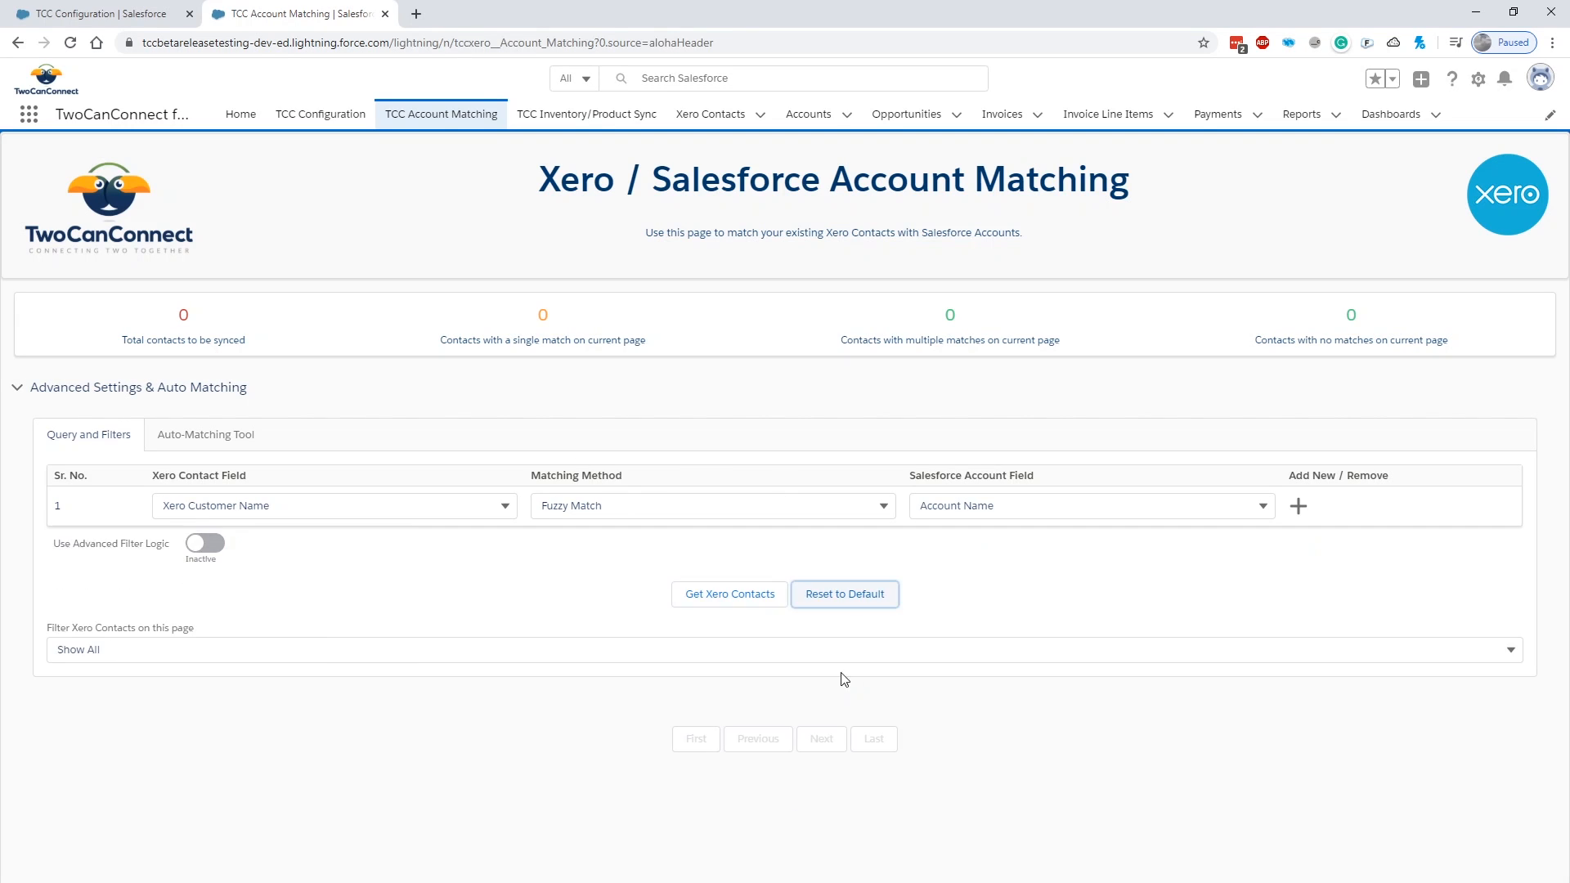
pyautogui.click(720, 603)
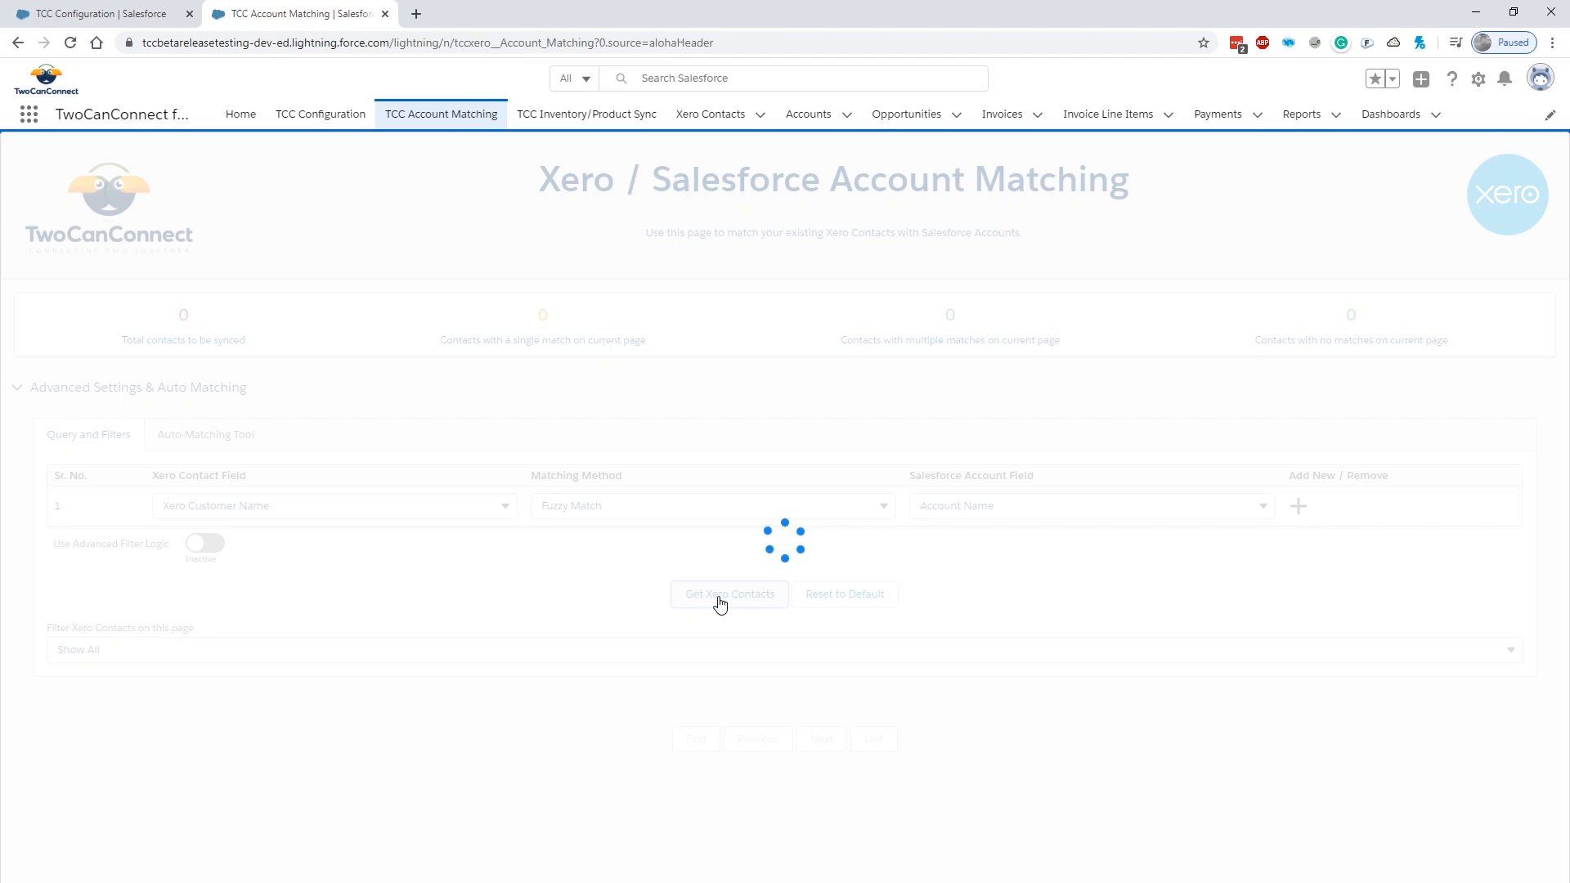
# Filter the Xero contacts on the page to those with a single match
pyautogui.scroll(-2, 605, 407)
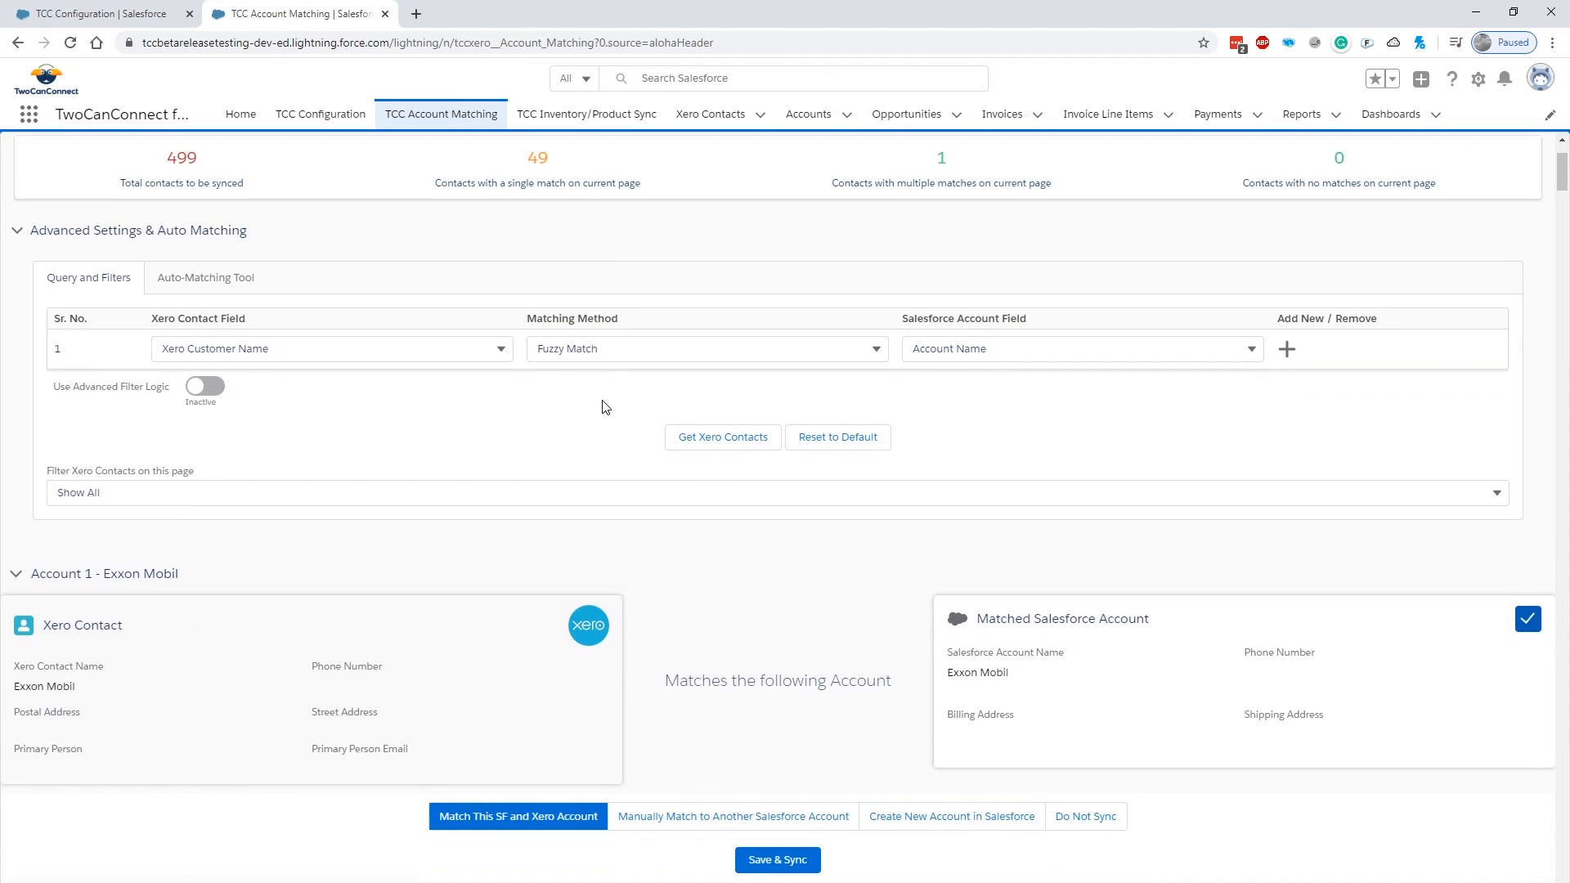
pyautogui.click(584, 486)
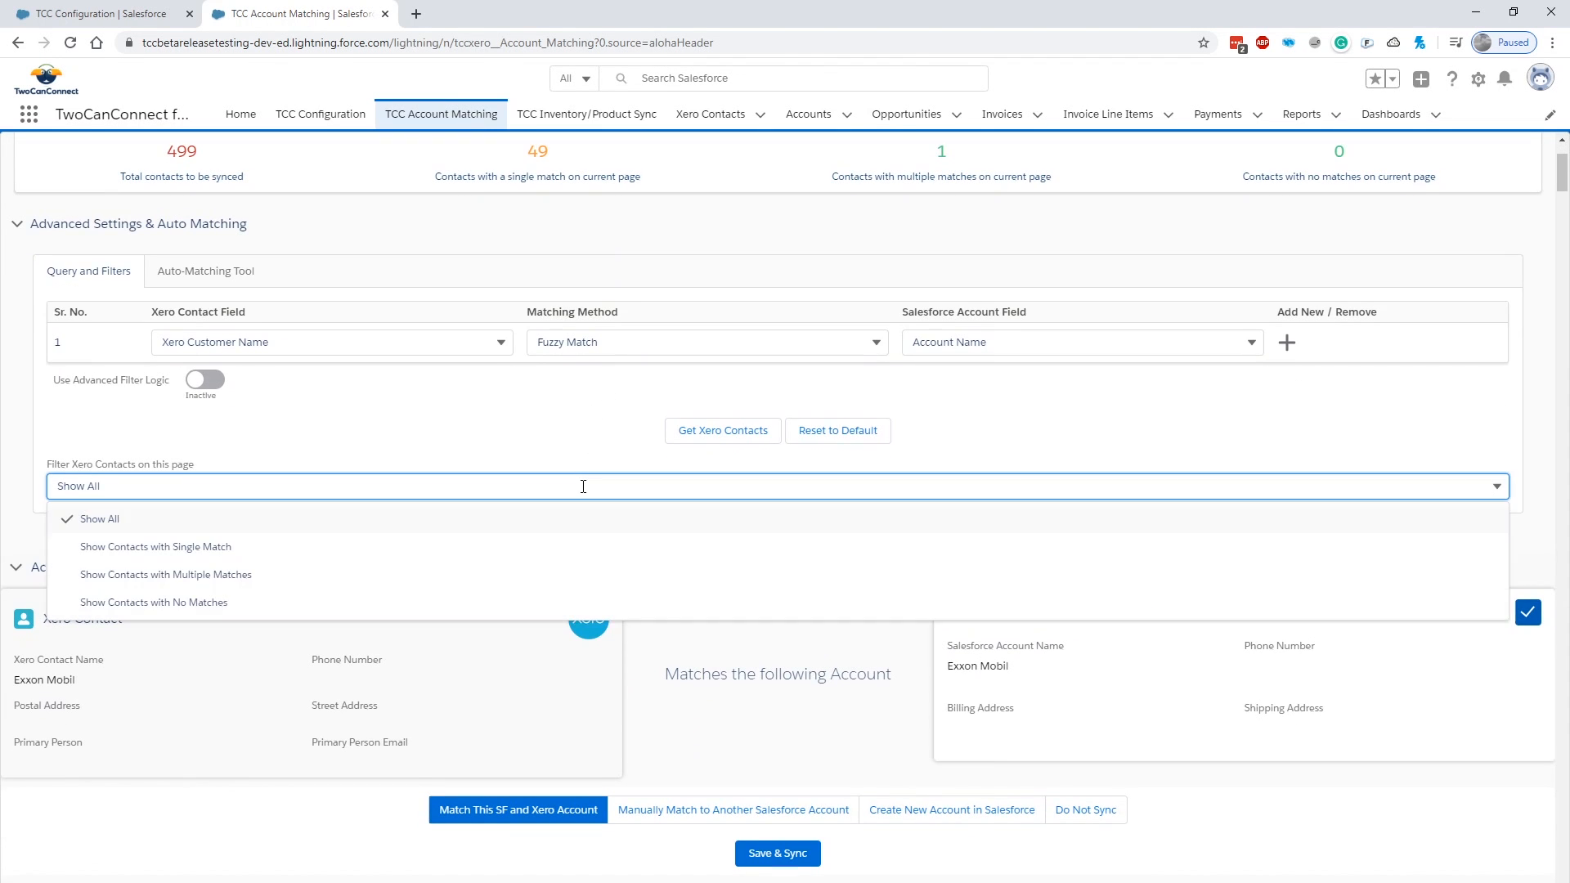
pyautogui.click(509, 545)
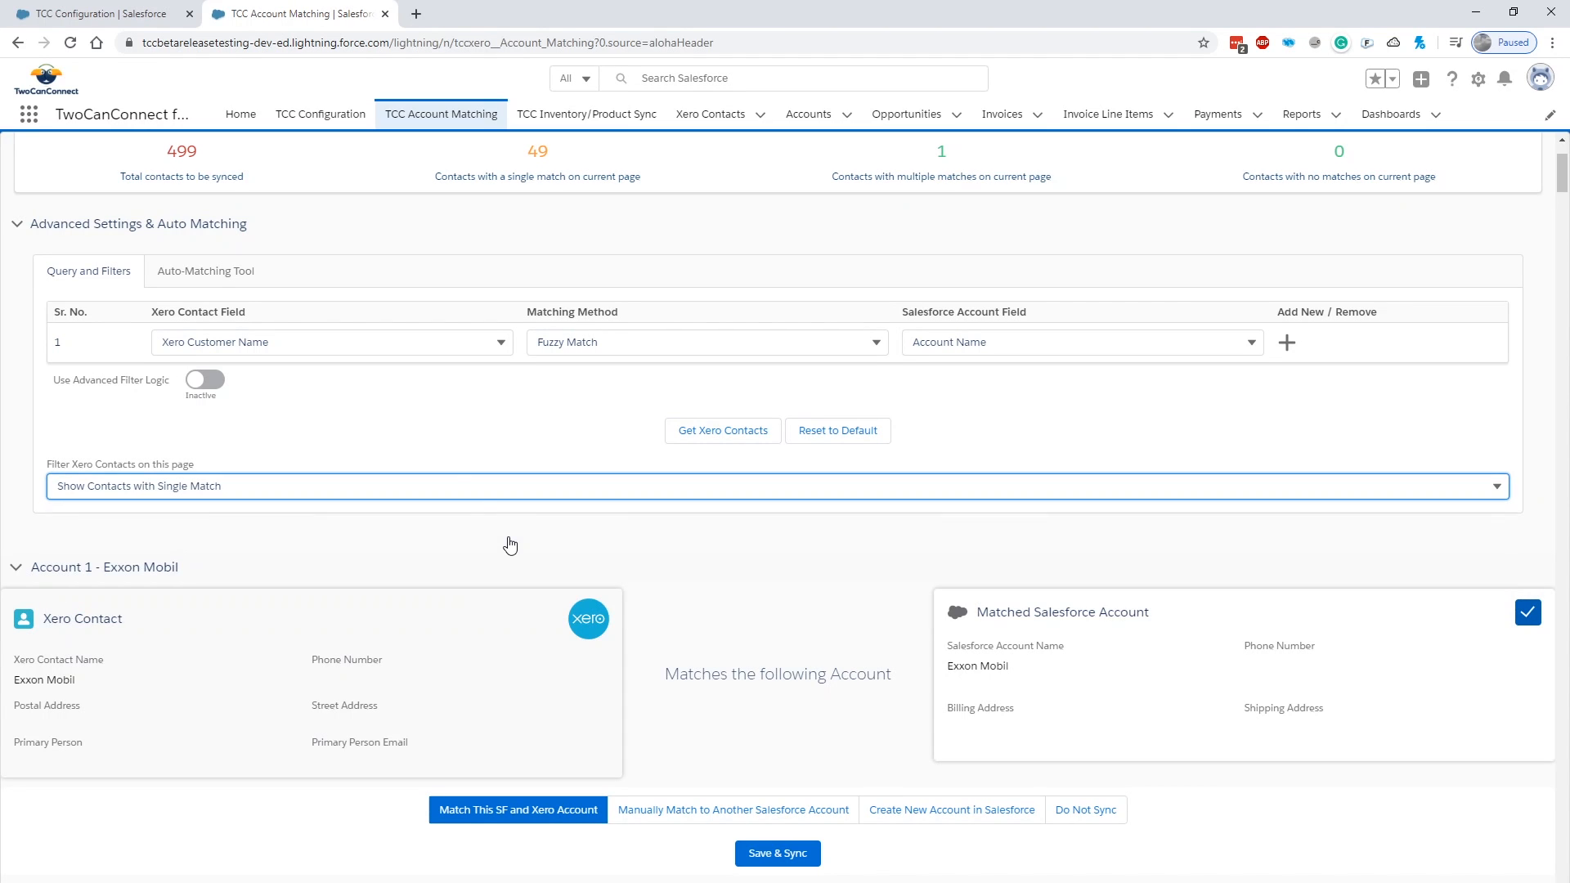
# Filter to contacts with multiple matches, then sync the Apple contact with the Salesforce account named Apple
pyautogui.click(447, 486)
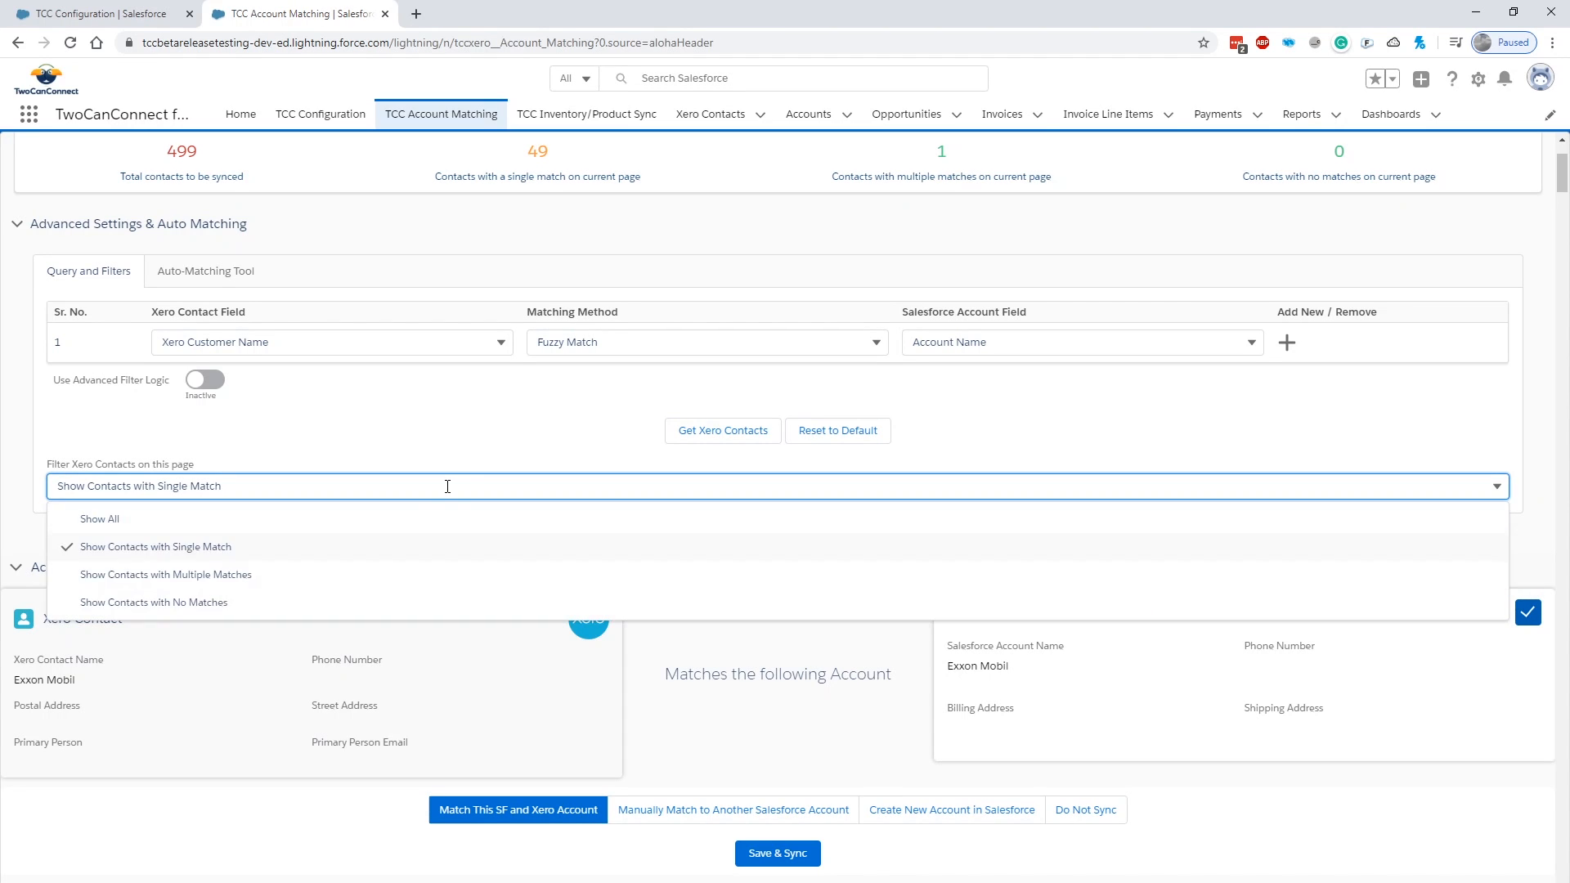
pyautogui.click(335, 584)
pyautogui.scroll(-1, 778, 599)
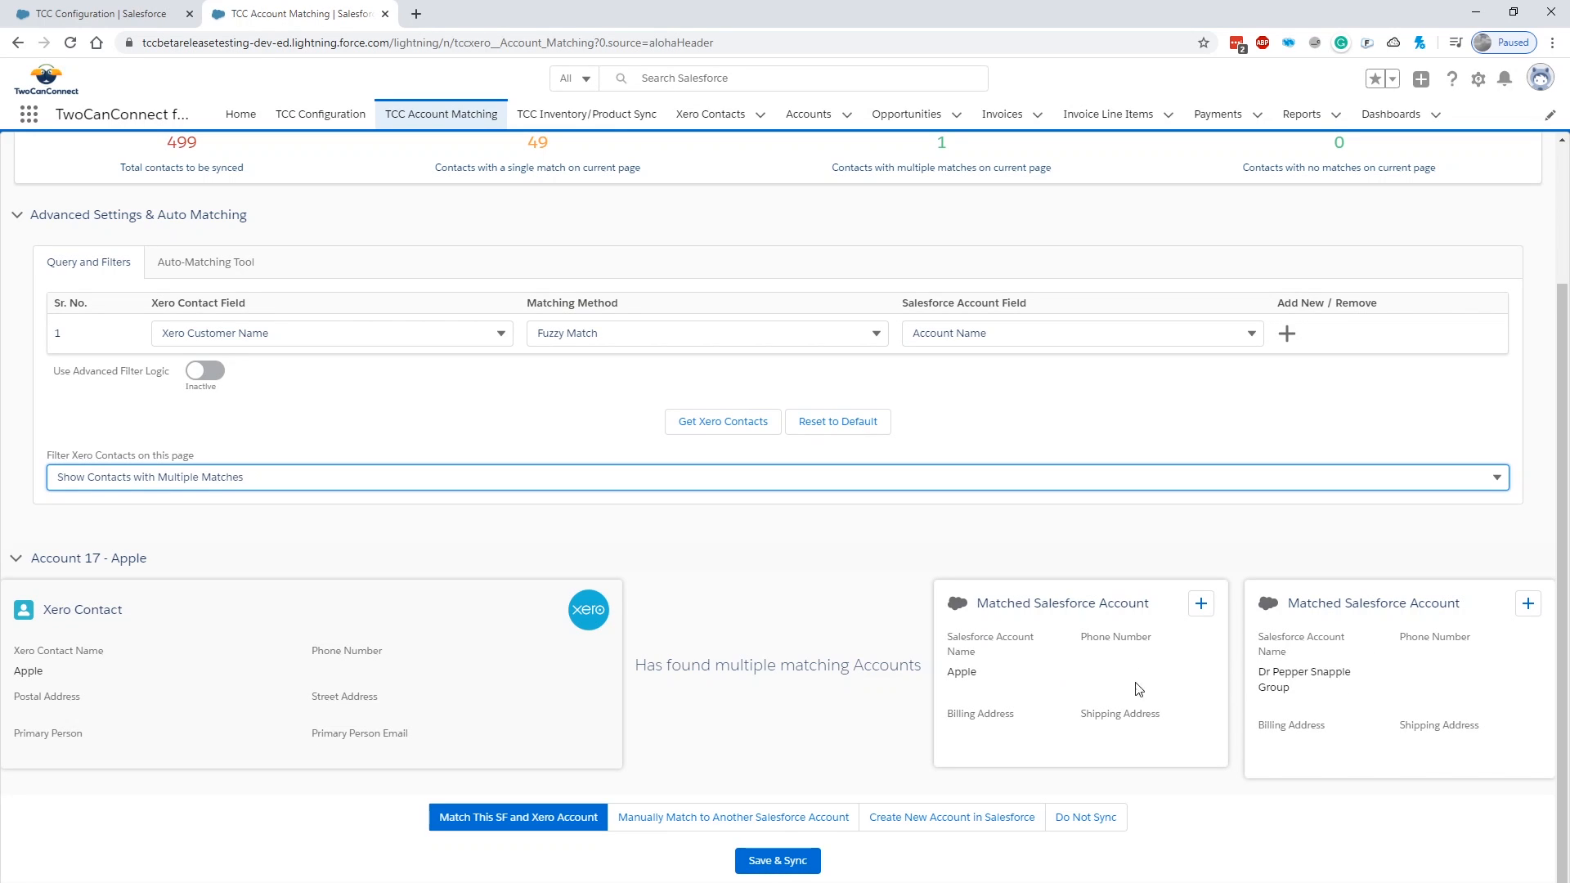
pyautogui.click(1200, 605)
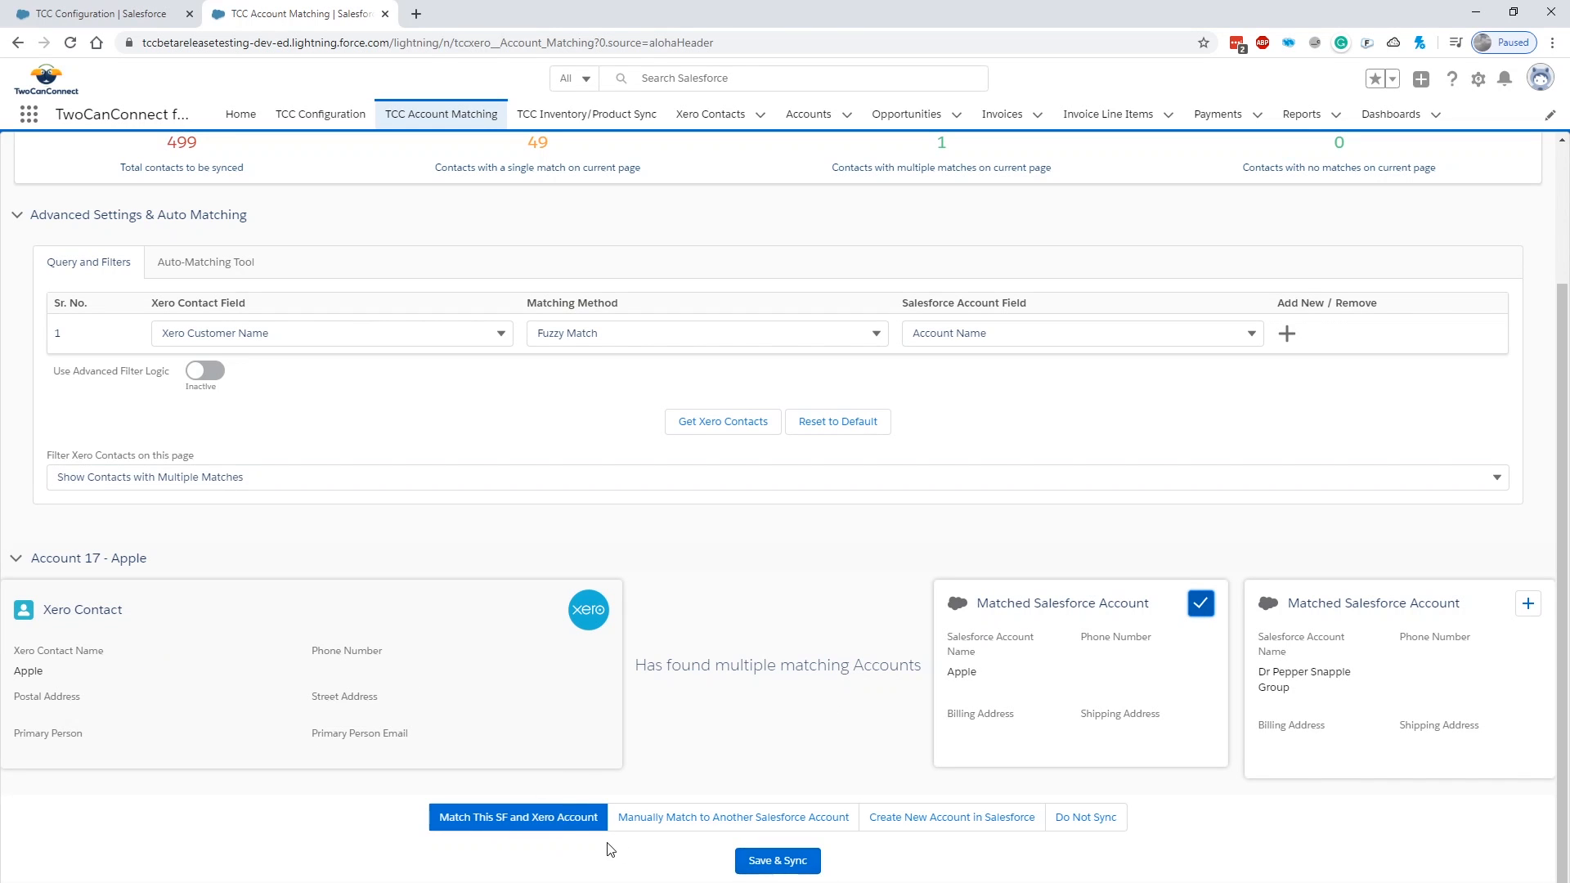
pyautogui.click(775, 863)
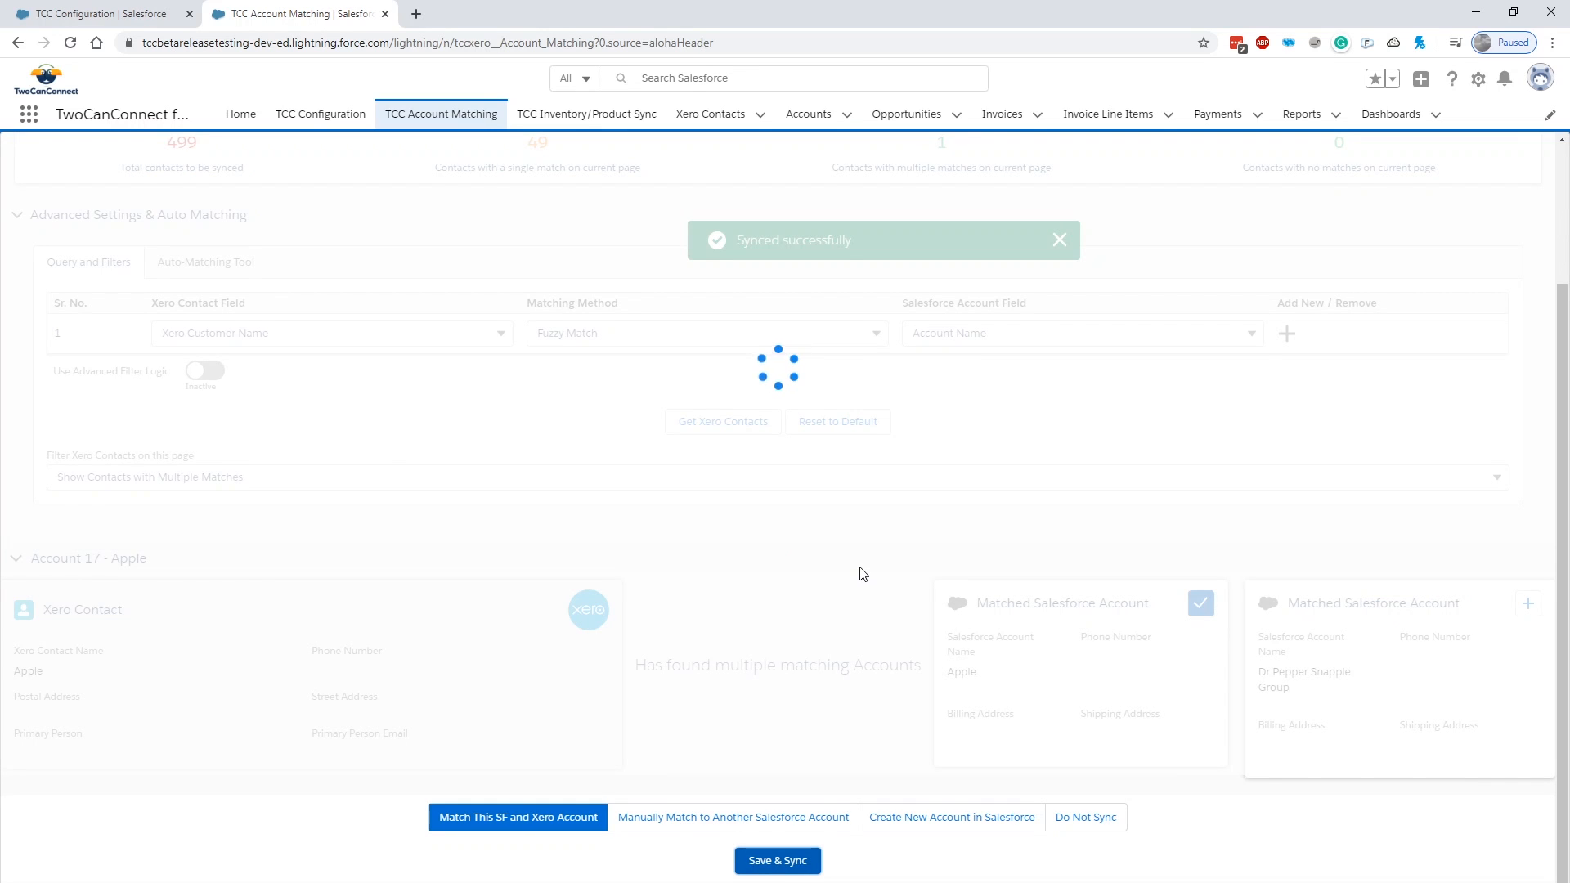
# Filter the Xero contacts on the page to those with no matches
pyautogui.click(322, 493)
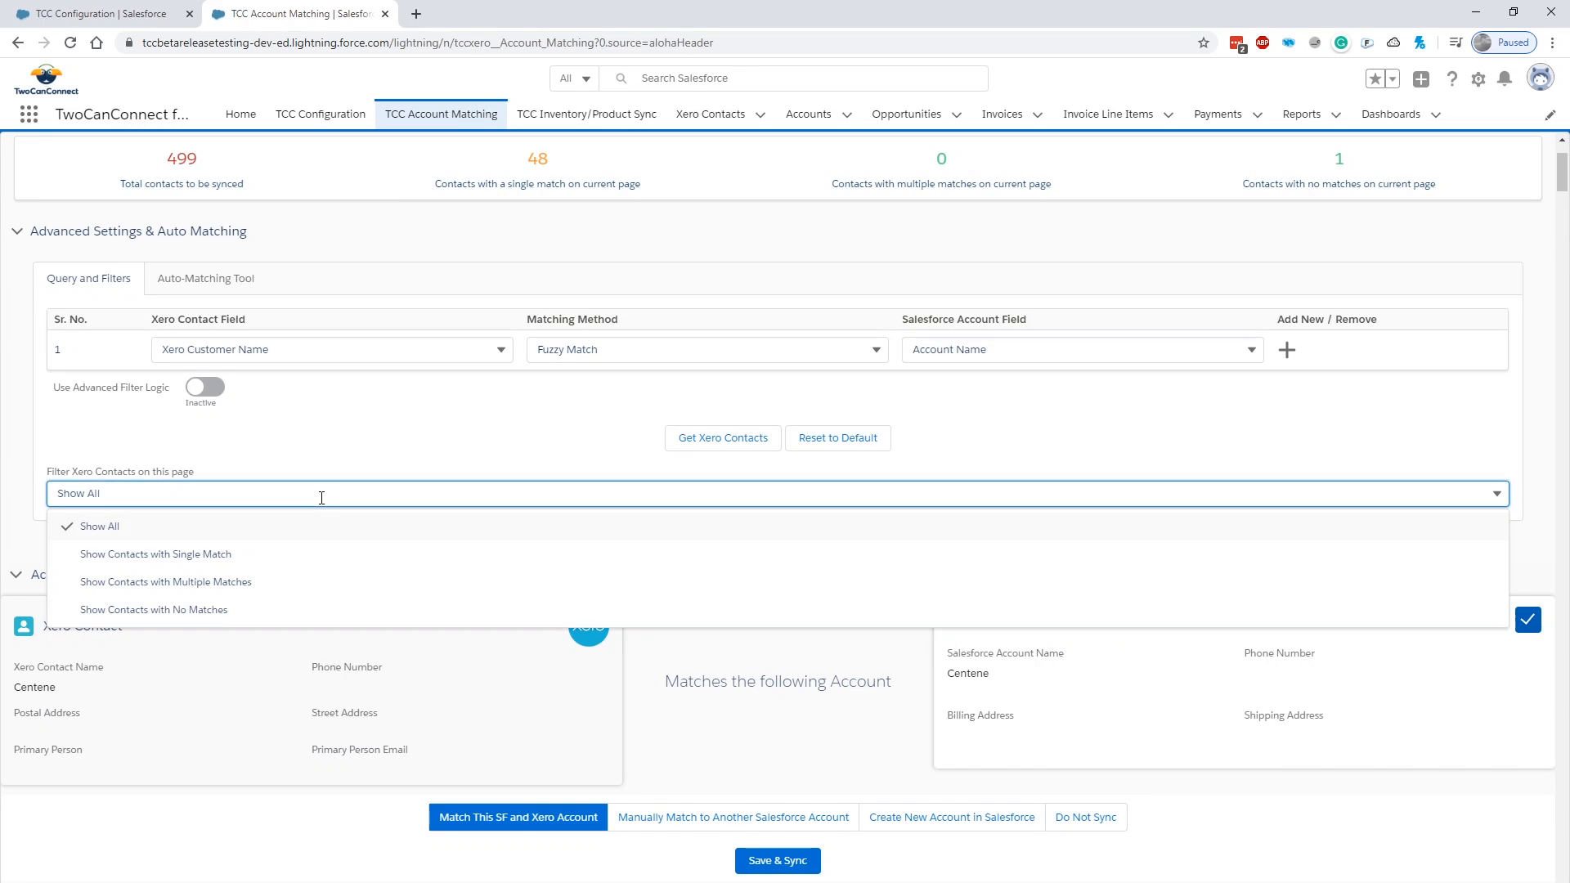
pyautogui.click(272, 619)
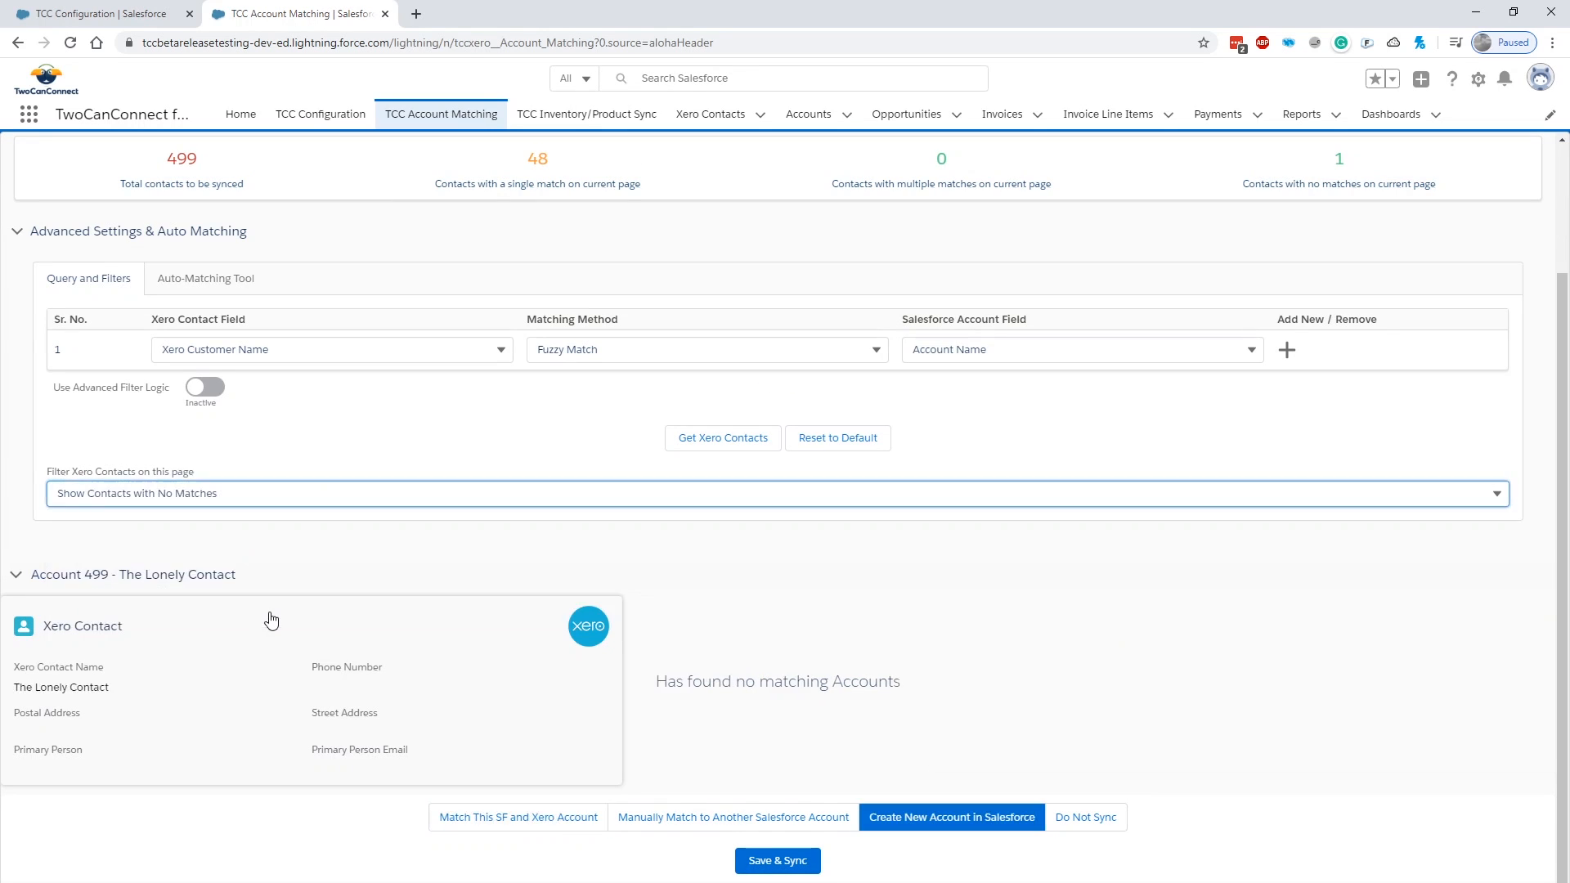
pyautogui.click(622, 430)
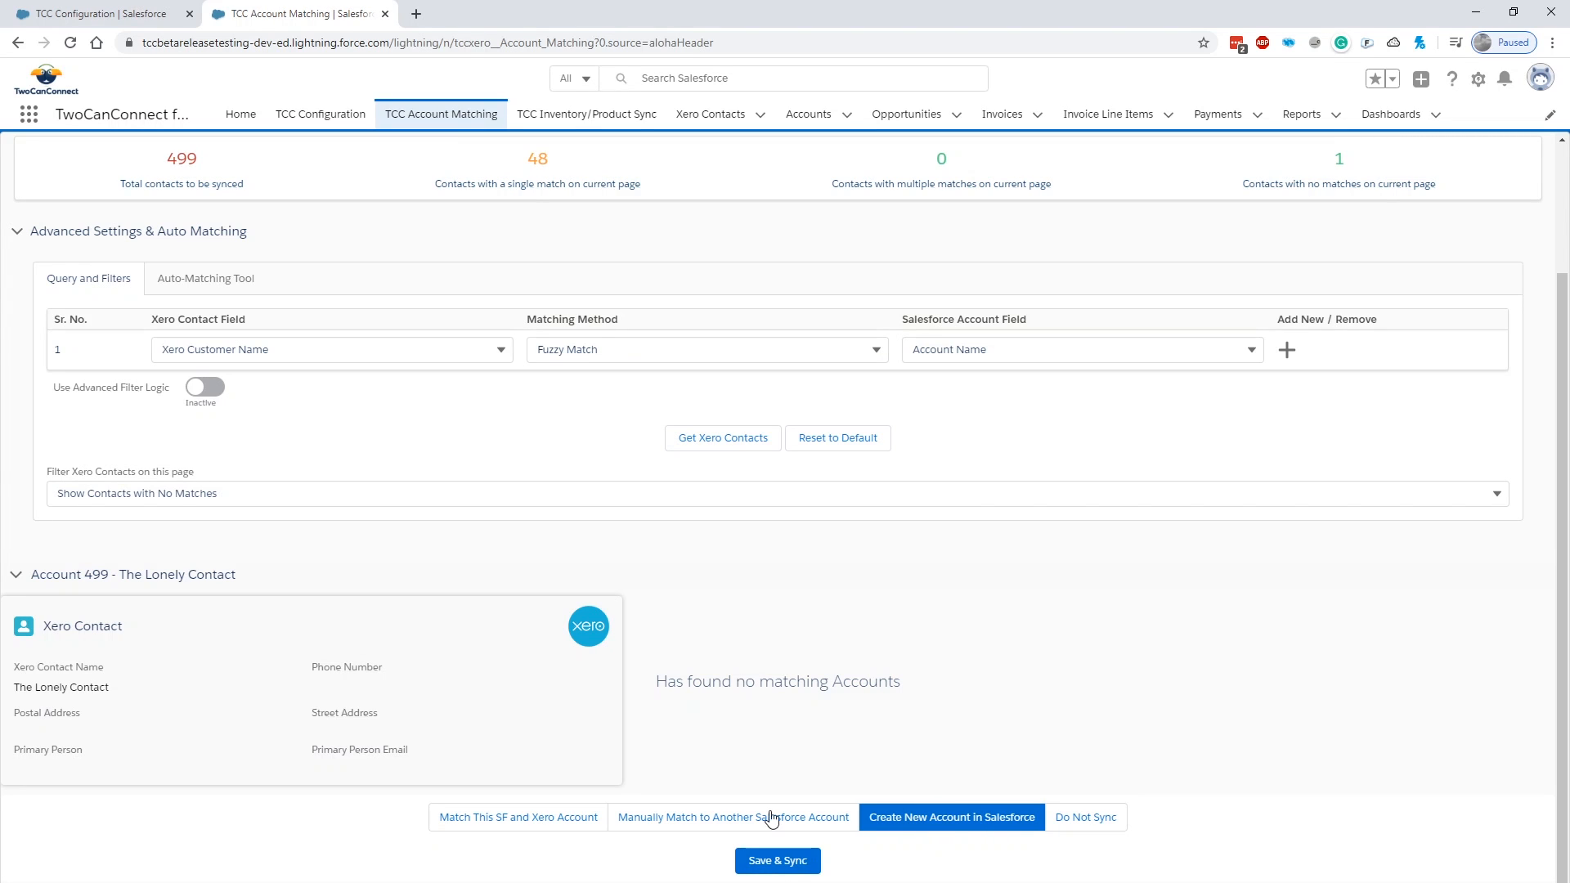
# Choose manual matching for The Lonely Contact and select the existing Salesforce account Apple
pyautogui.click(687, 820)
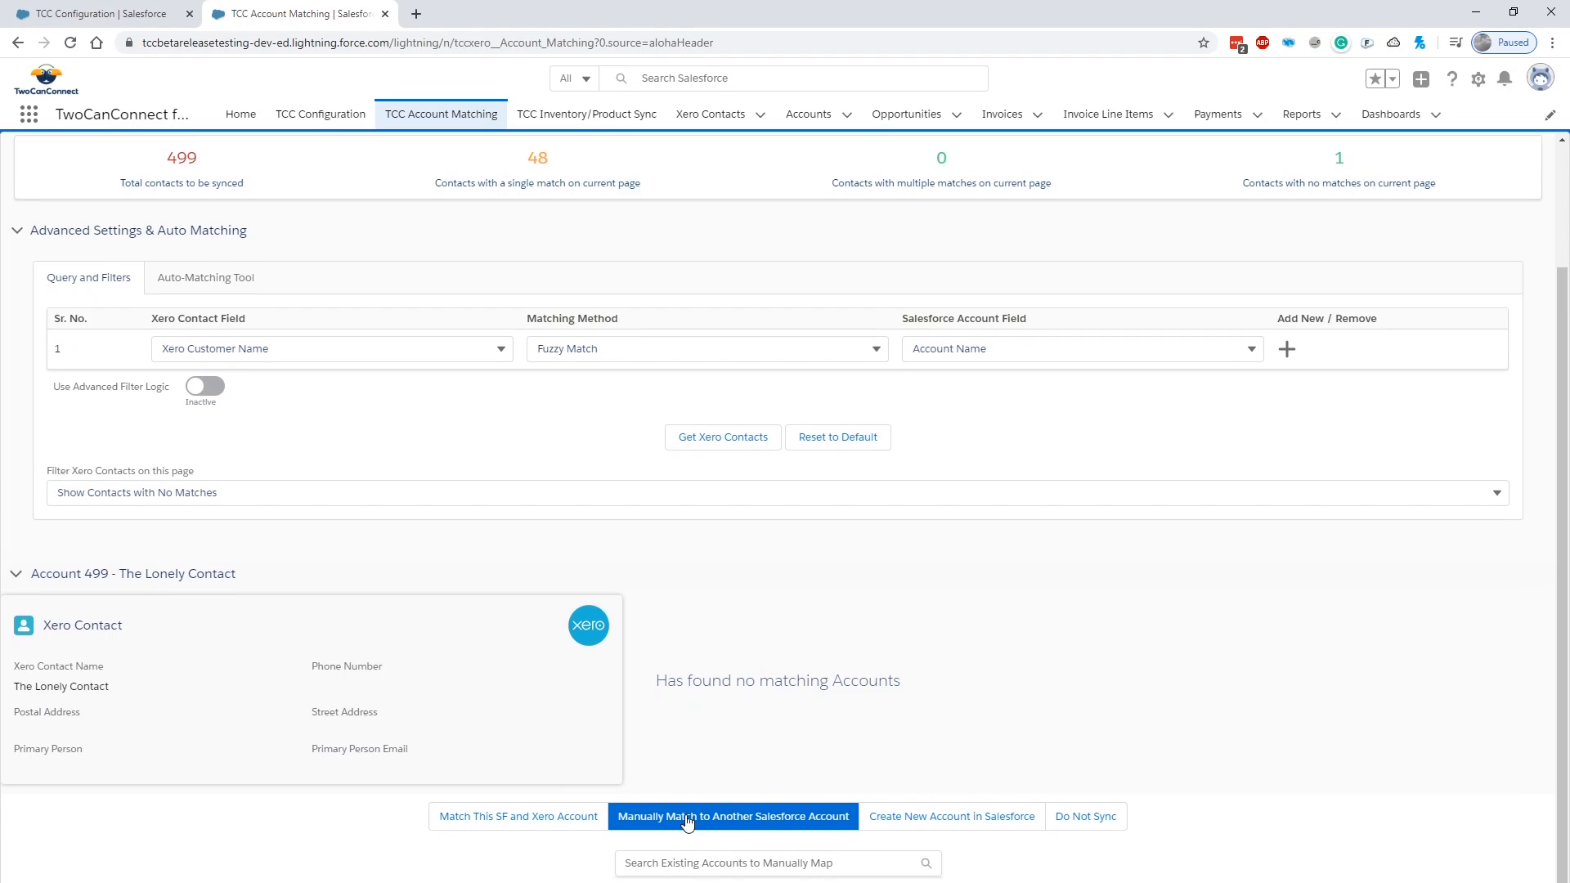
pyautogui.scroll(-1, 687, 821)
pyautogui.click(690, 820)
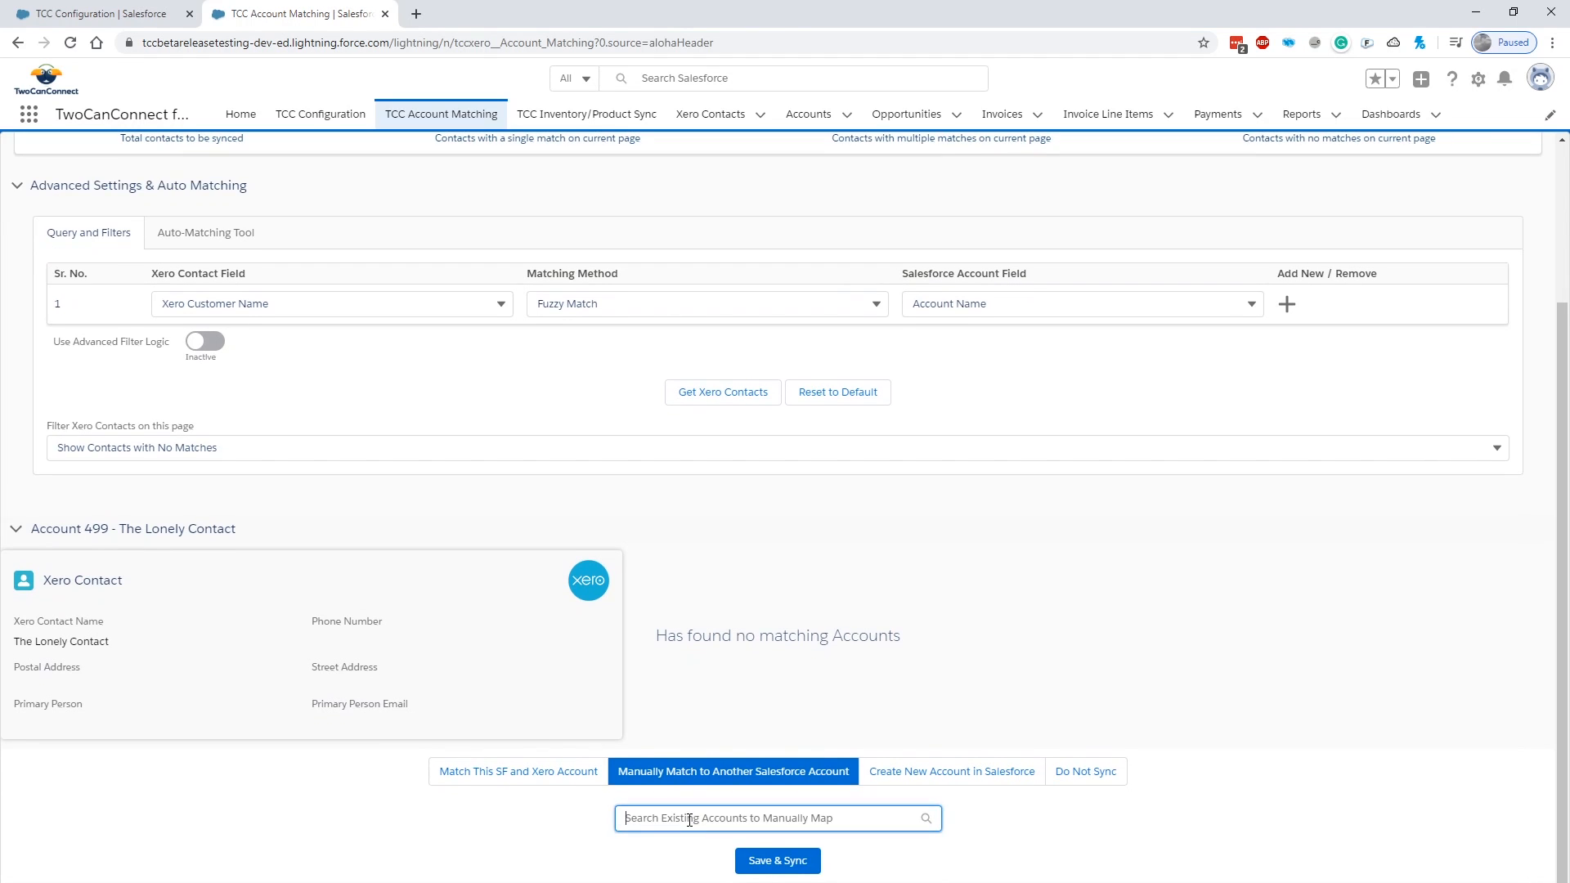
pyautogui.write('apple')
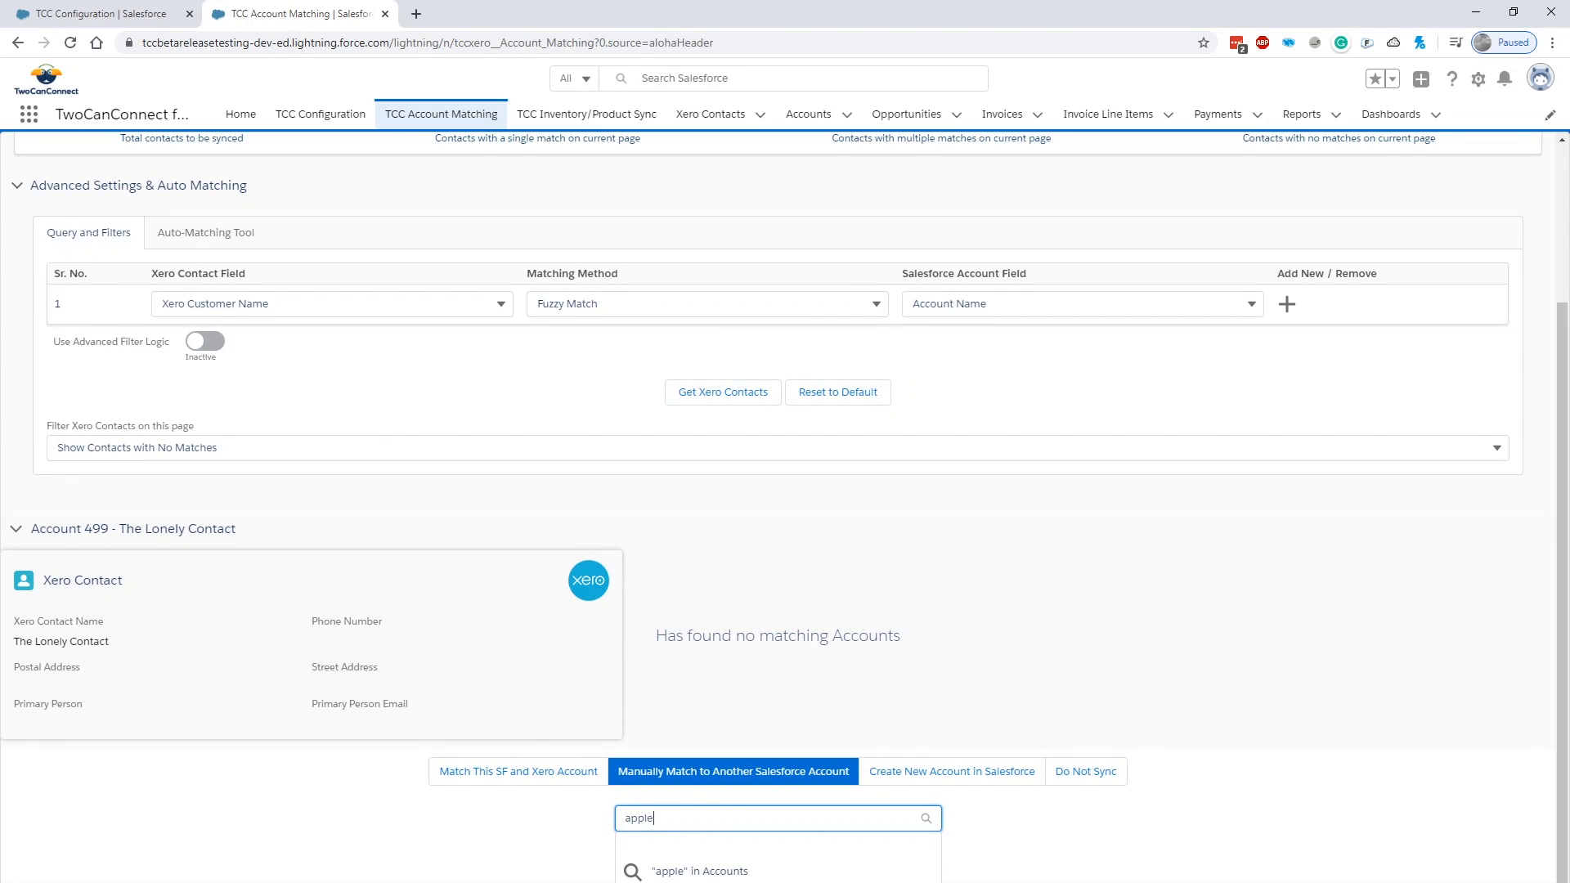
pyautogui.click(699, 881)
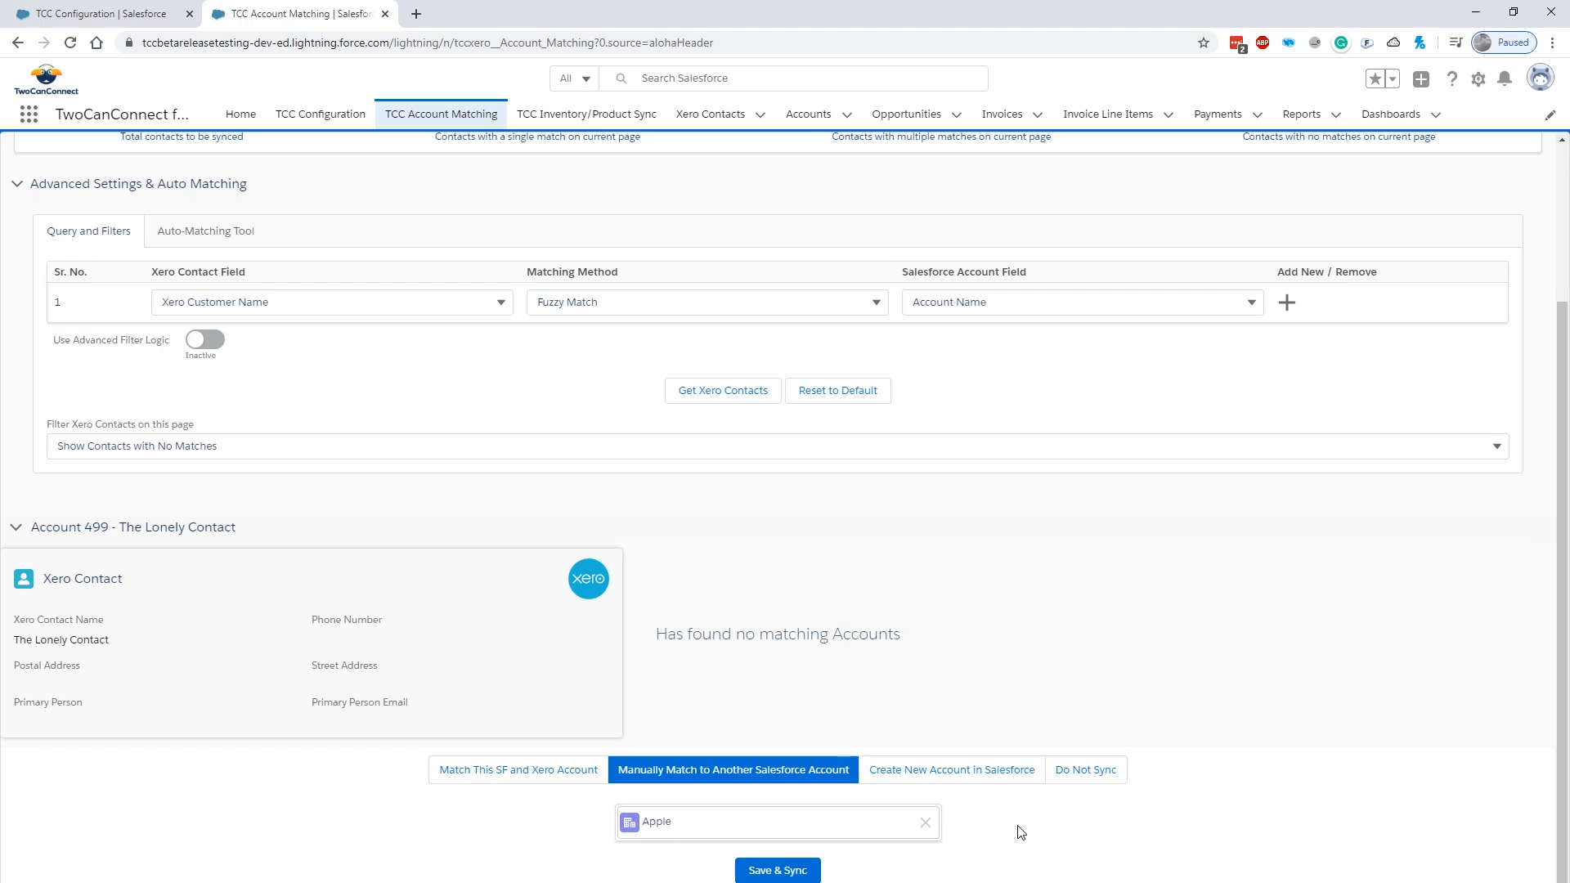
# Set The Lonely Contact to create a new account in Salesforce, then save and sync it
pyautogui.click(914, 781)
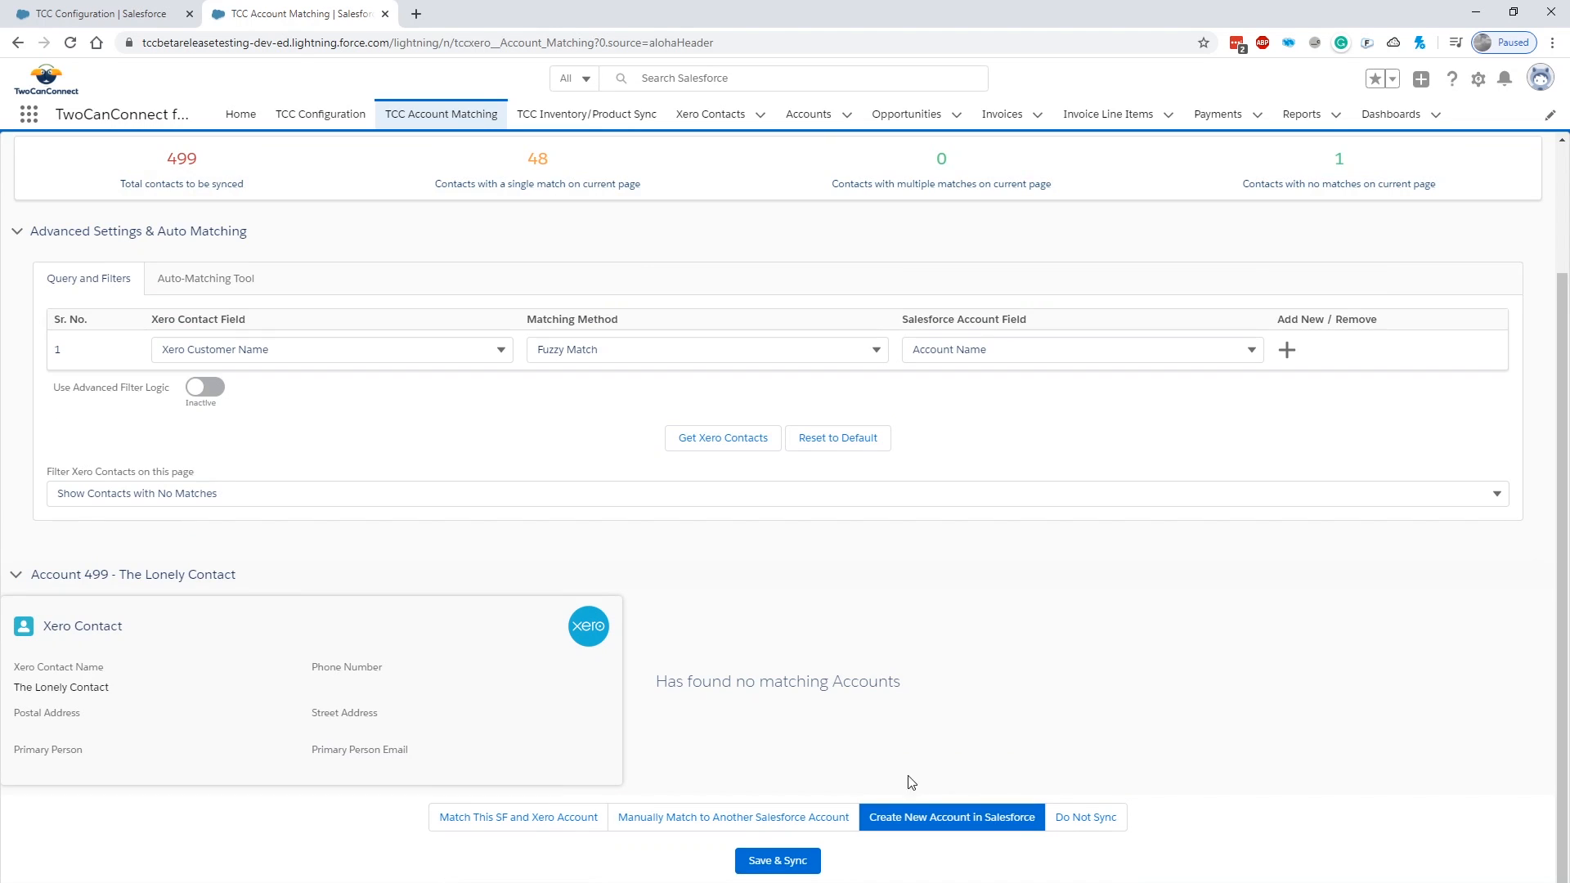
pyautogui.click(793, 865)
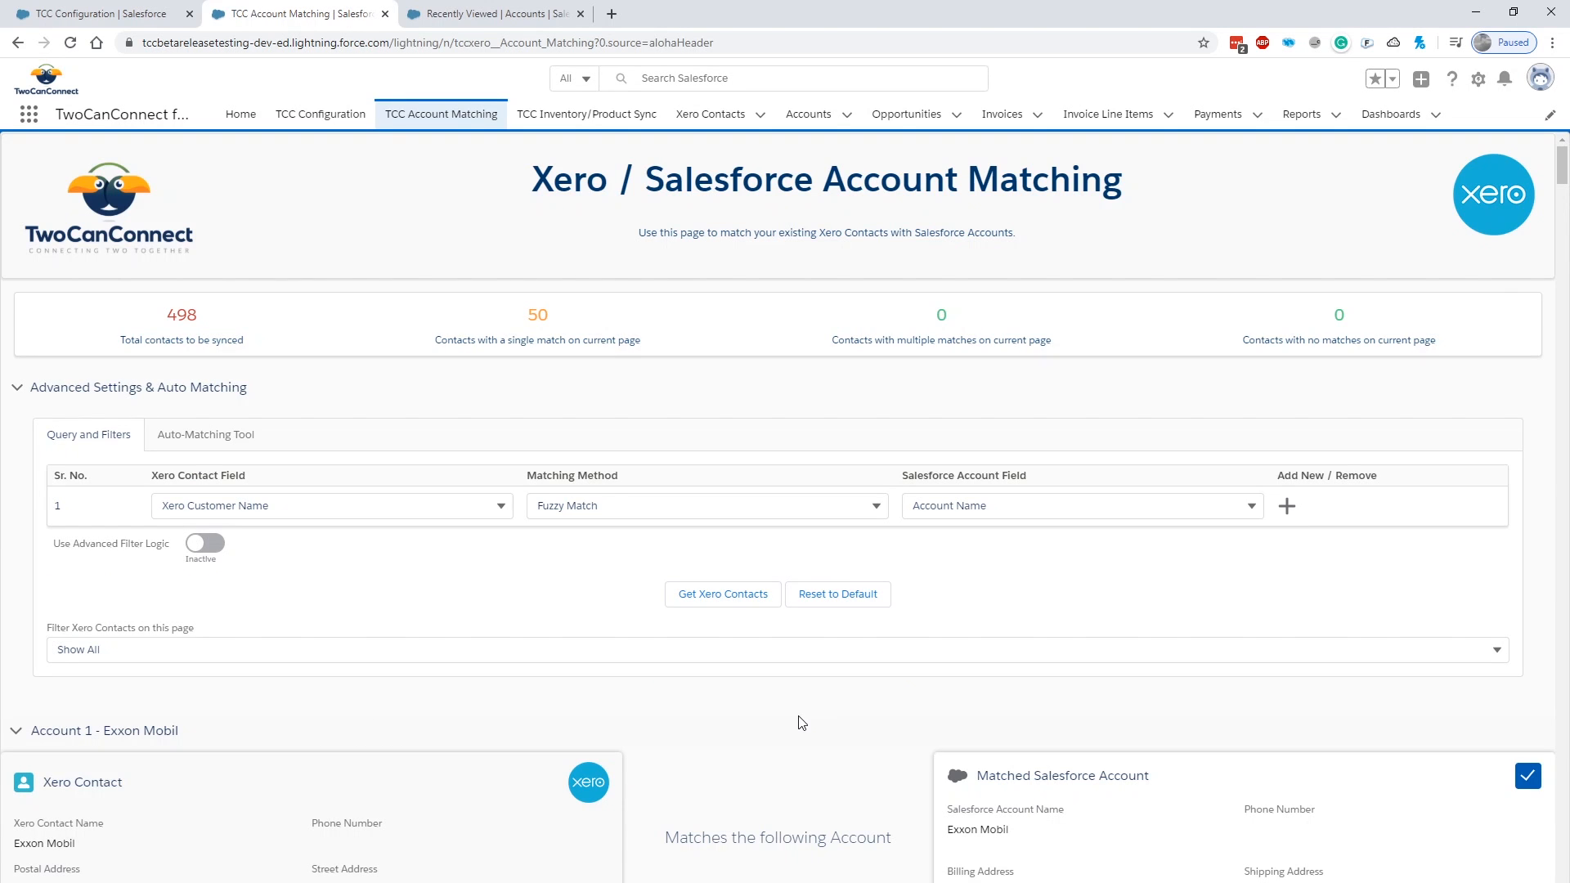
# Look through the remaining matched accounts, then open the Auto-Matching Tool settings
pyautogui.scroll(-5, 798, 711)
pyautogui.scroll(-2, 798, 675)
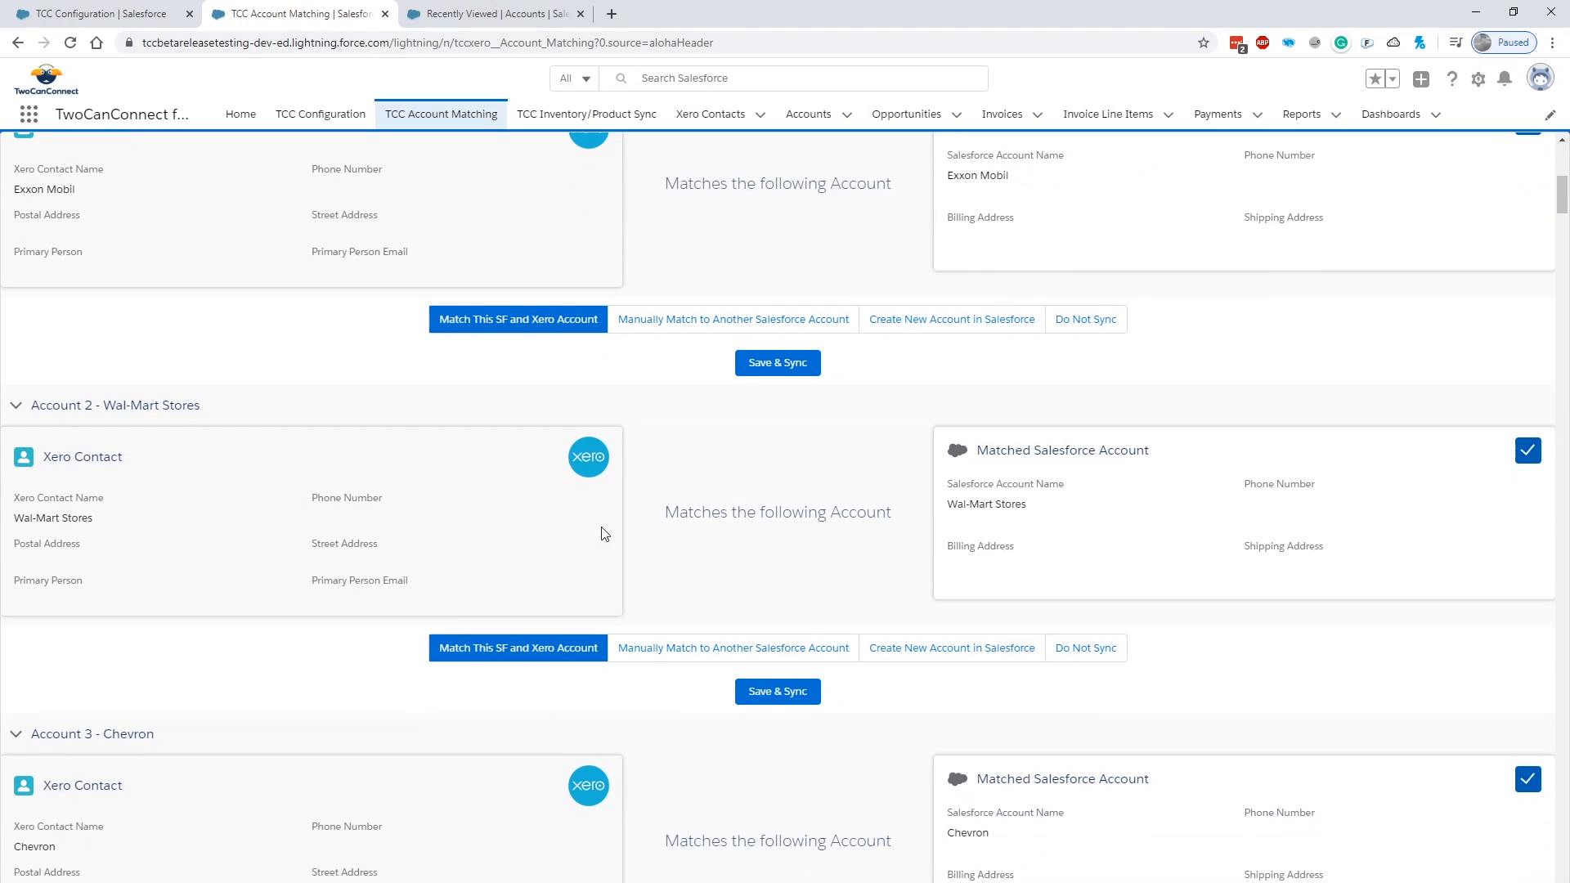
pyautogui.scroll(-2, 797, 622)
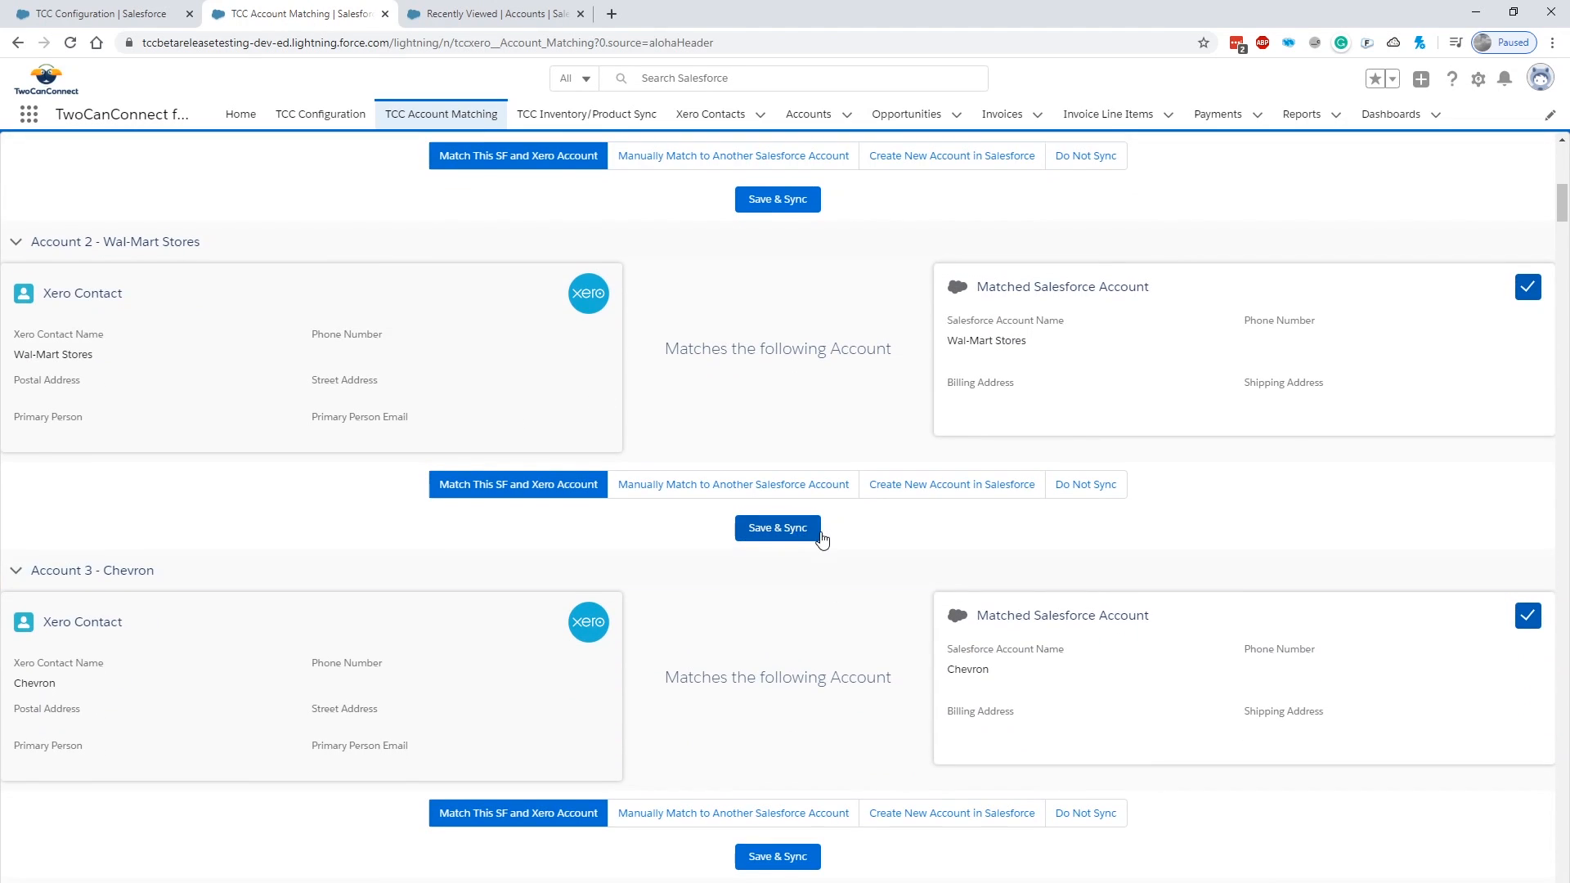
pyautogui.scroll(-7, 820, 536)
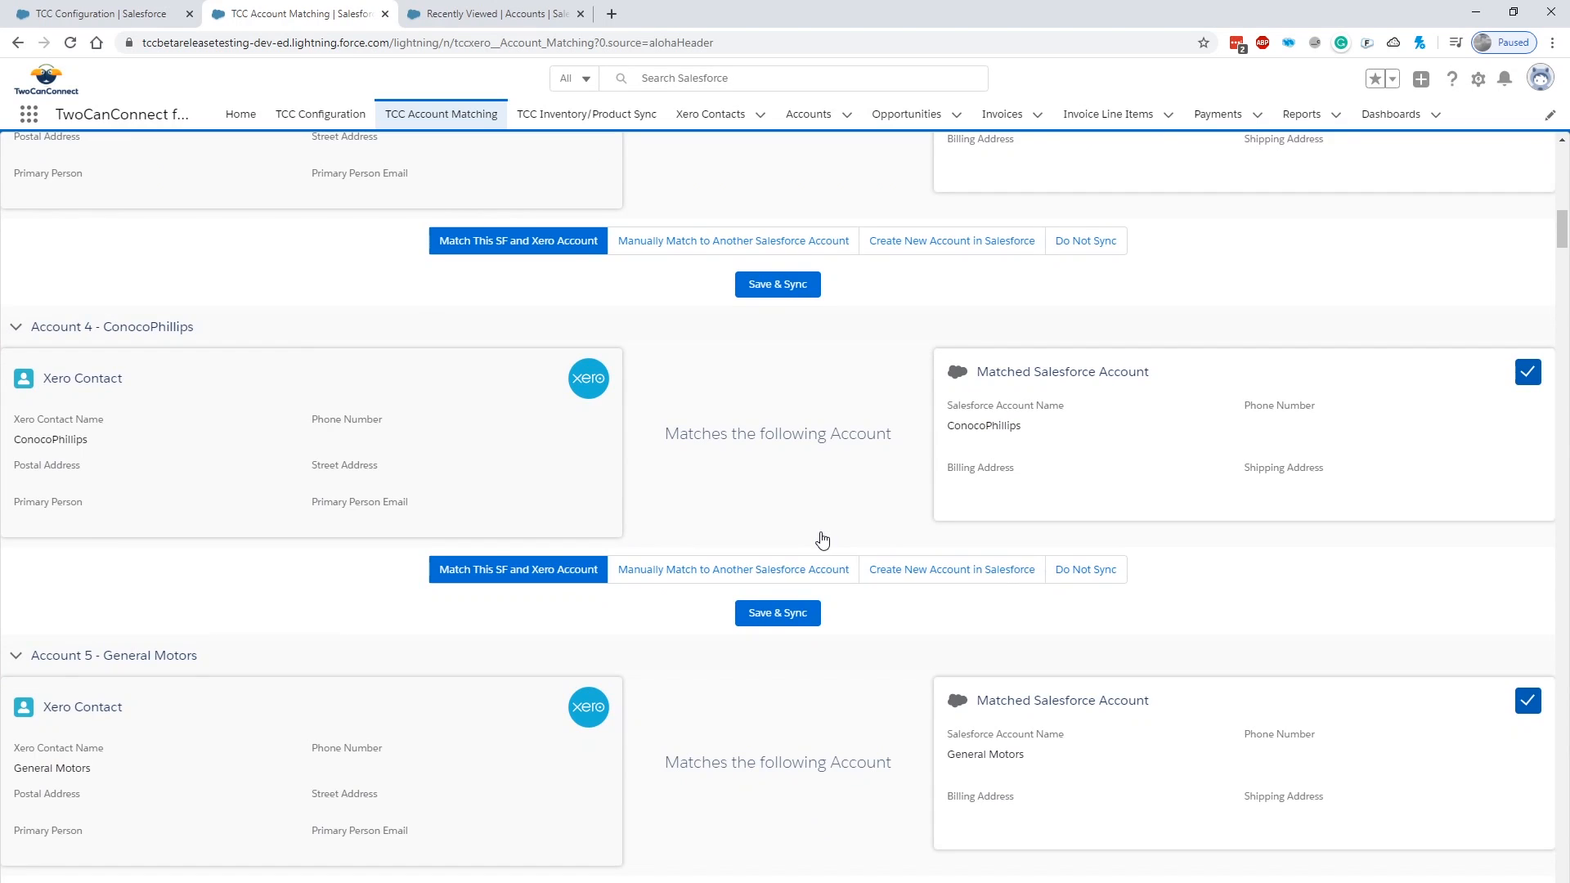
pyautogui.scroll(17, 822, 539)
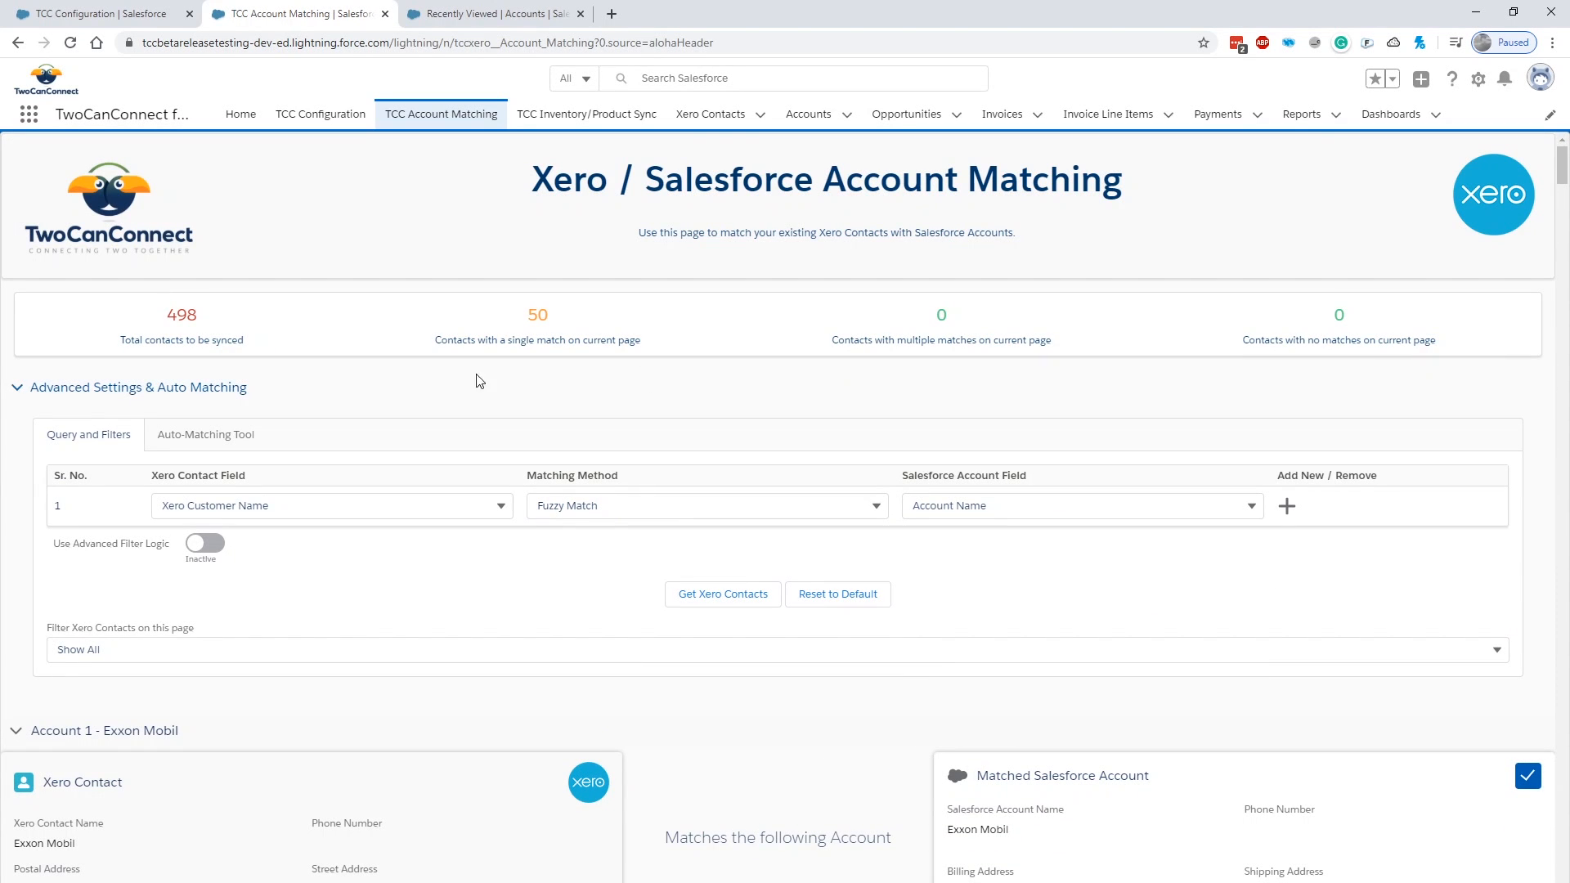
pyautogui.click(218, 440)
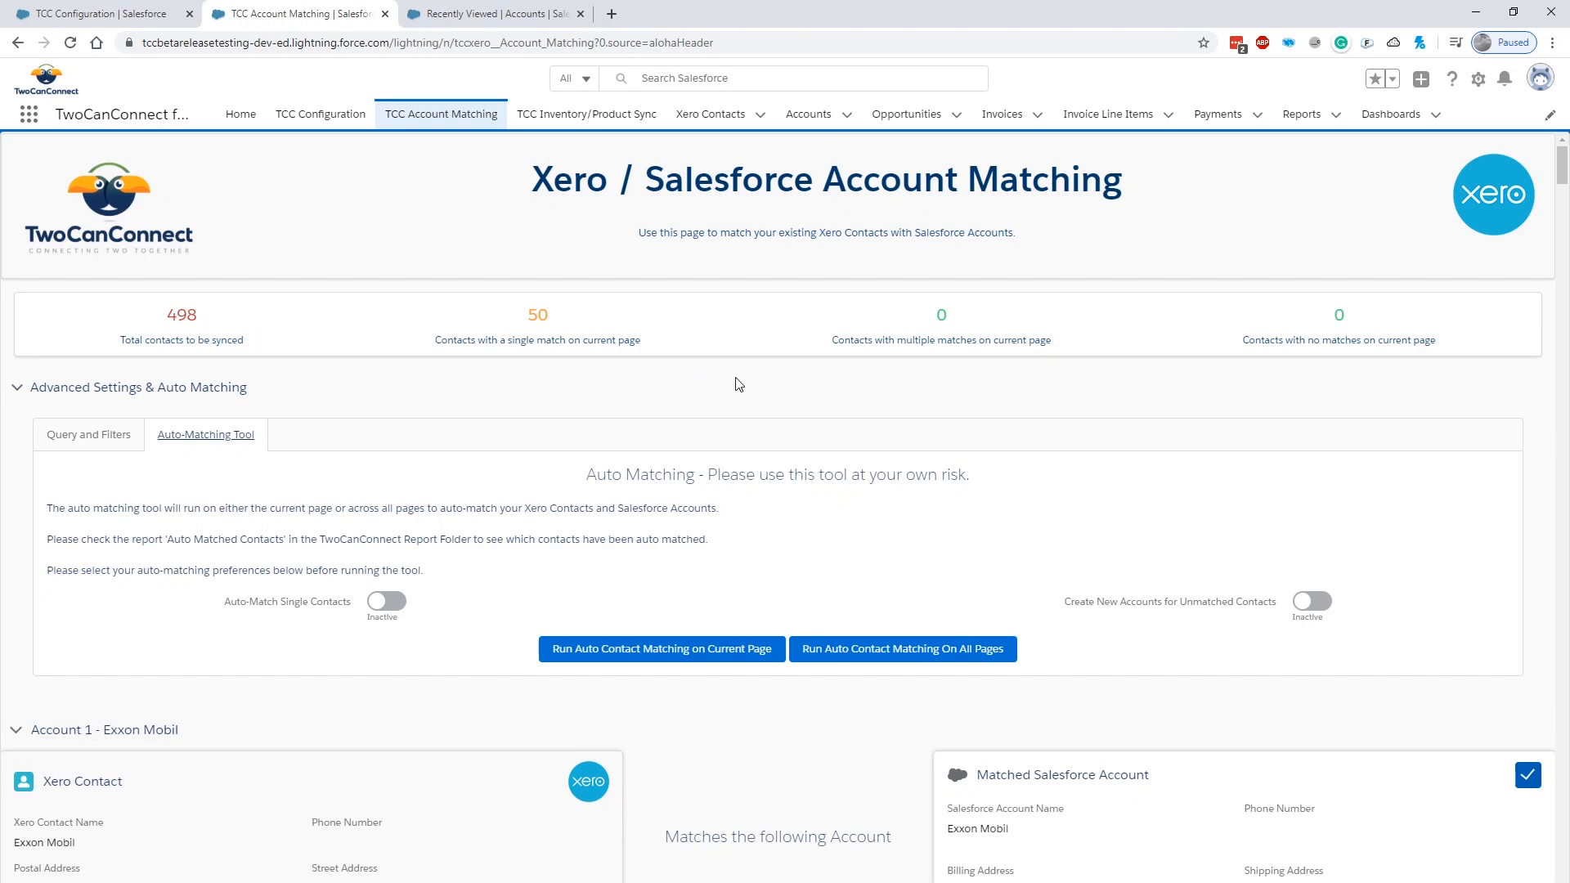
pyautogui.scroll(-1, 739, 384)
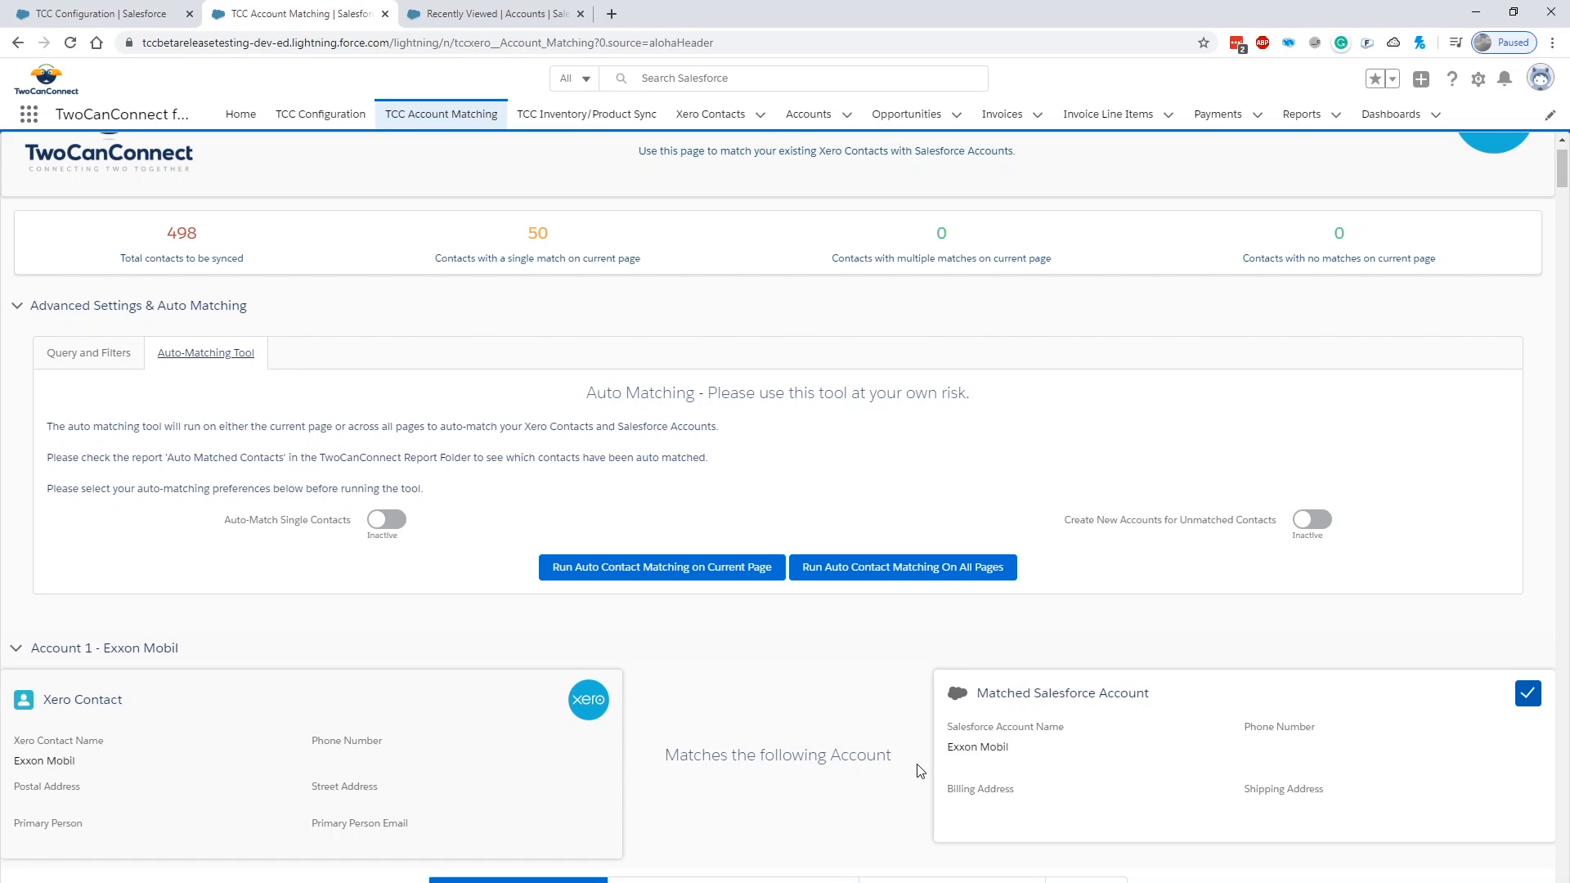
# Enable auto-matching of single contacts and the creation of new accounts for unmatched contacts
pyautogui.scroll(1, 920, 771)
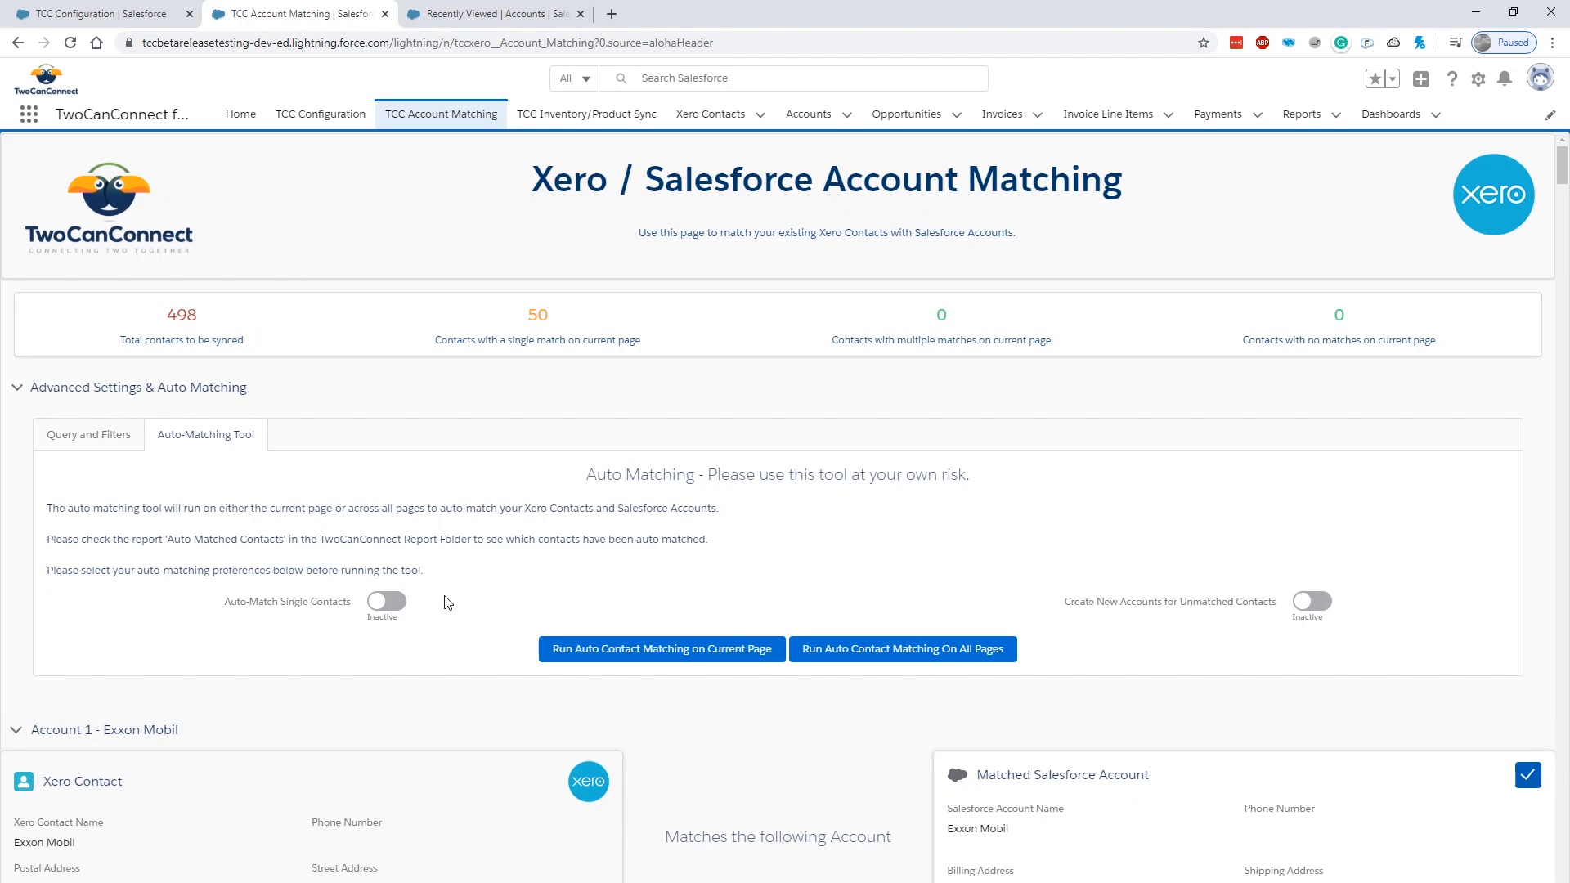
pyautogui.click(386, 602)
pyautogui.scroll(-3, 391, 605)
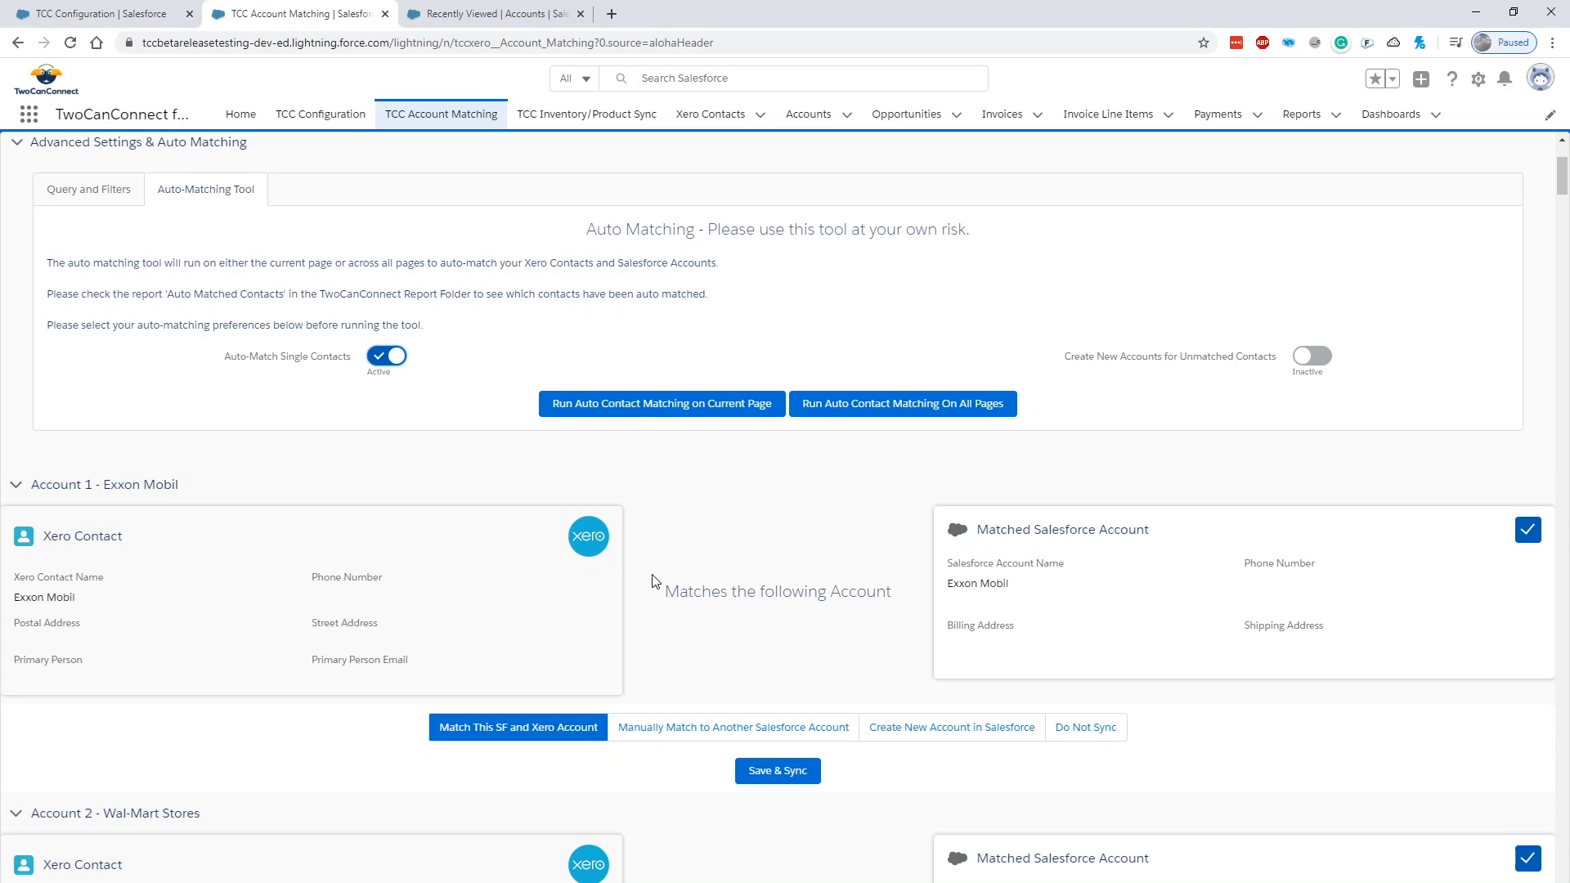
pyautogui.click(1309, 357)
pyautogui.scroll(3, 1178, 379)
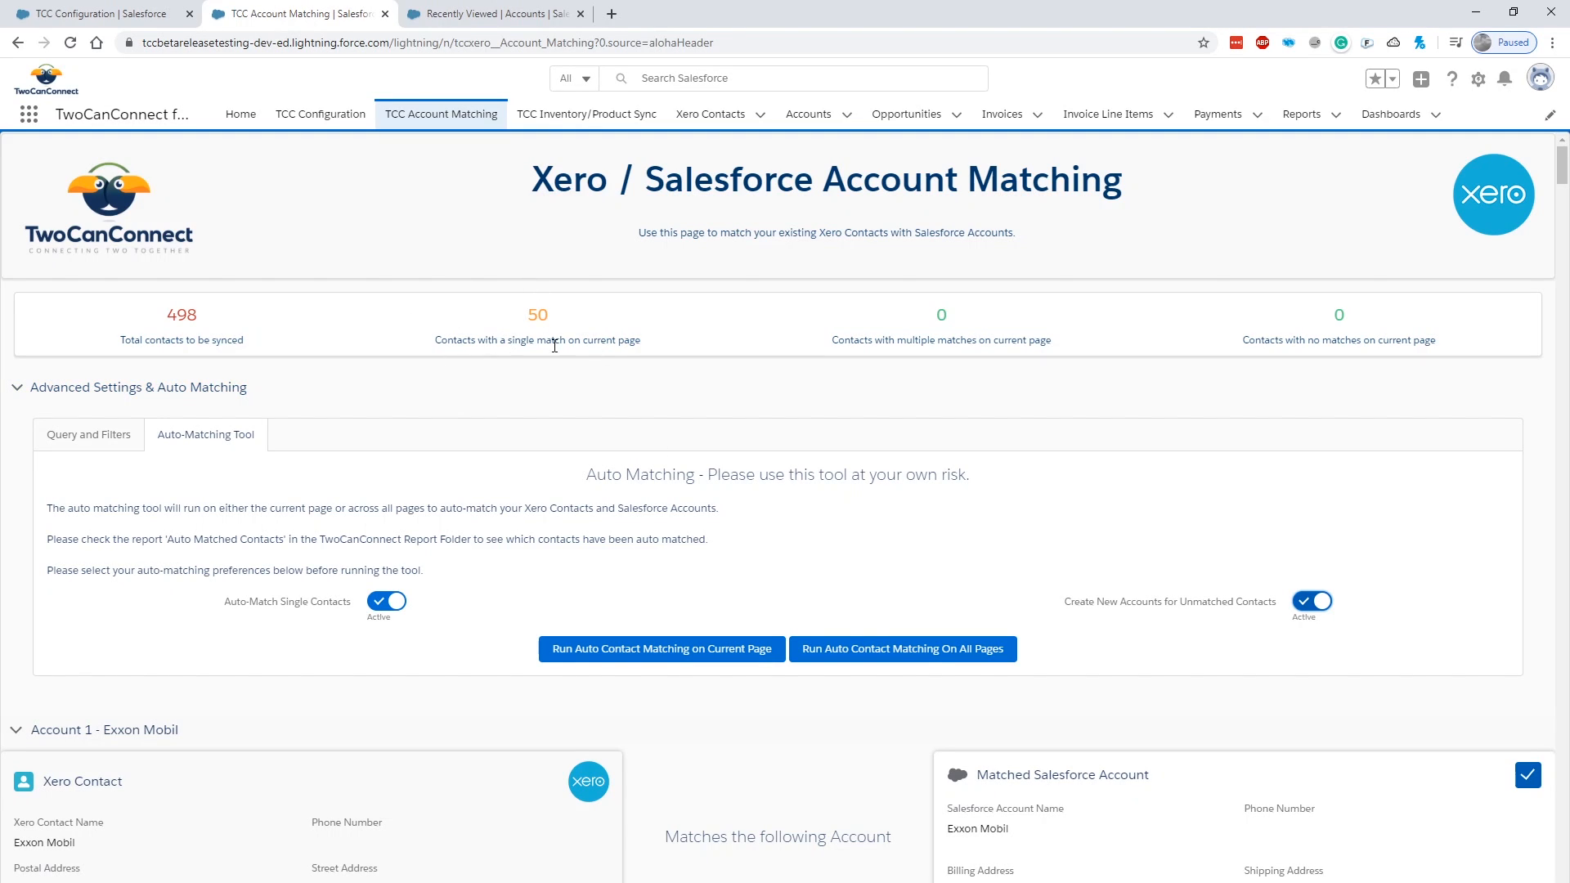
# Run auto contact matching on all pages, accept the confirmation and dismiss the notification
pyautogui.click(694, 473)
pyautogui.click(876, 660)
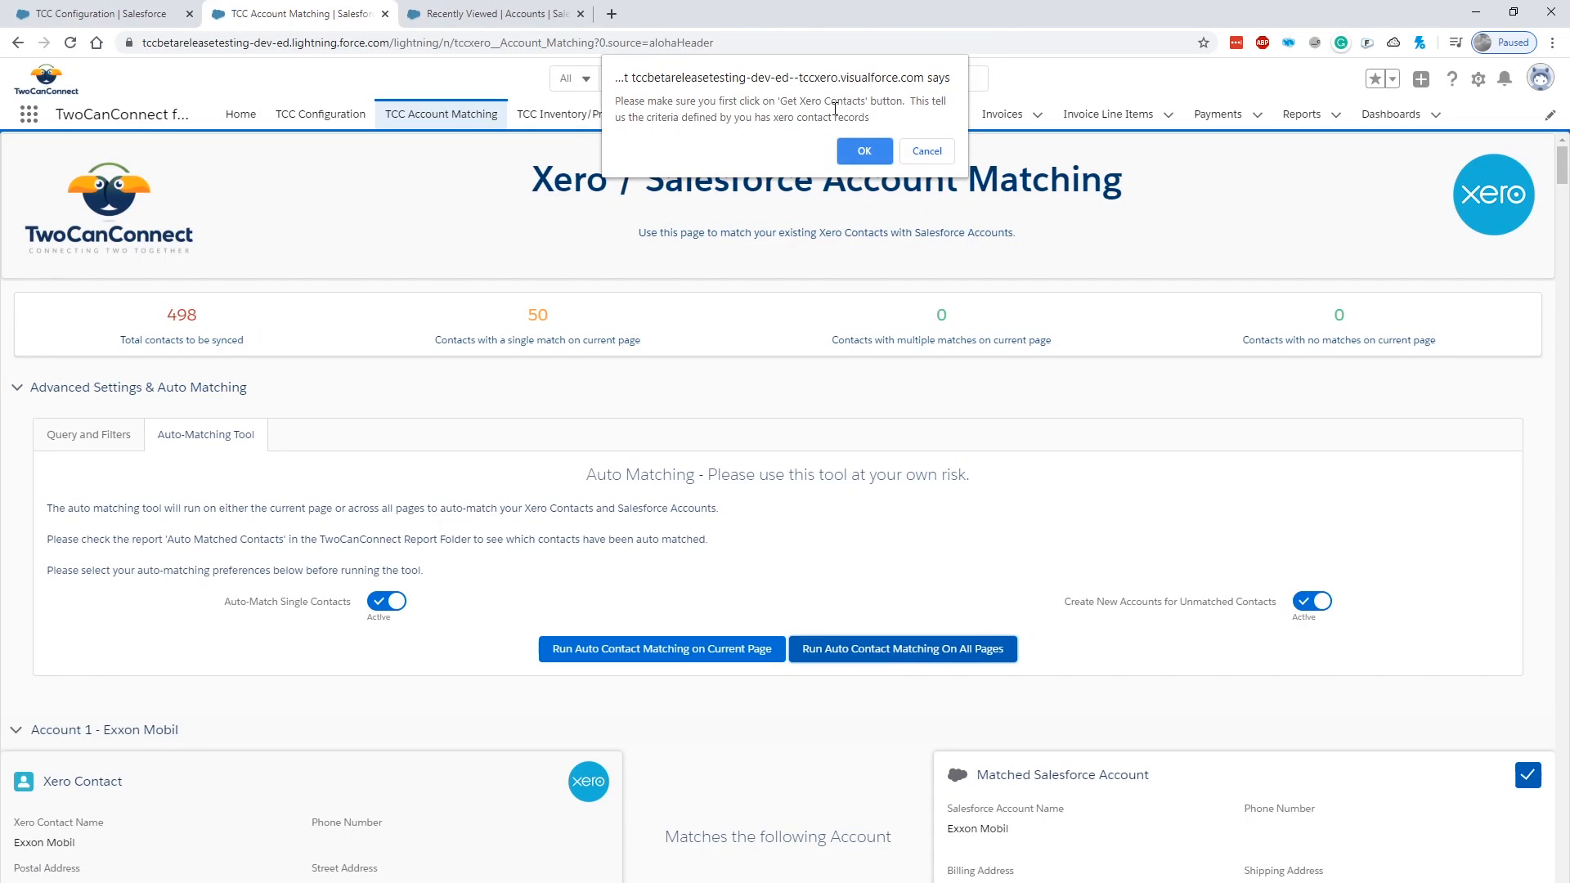
pyautogui.click(847, 154)
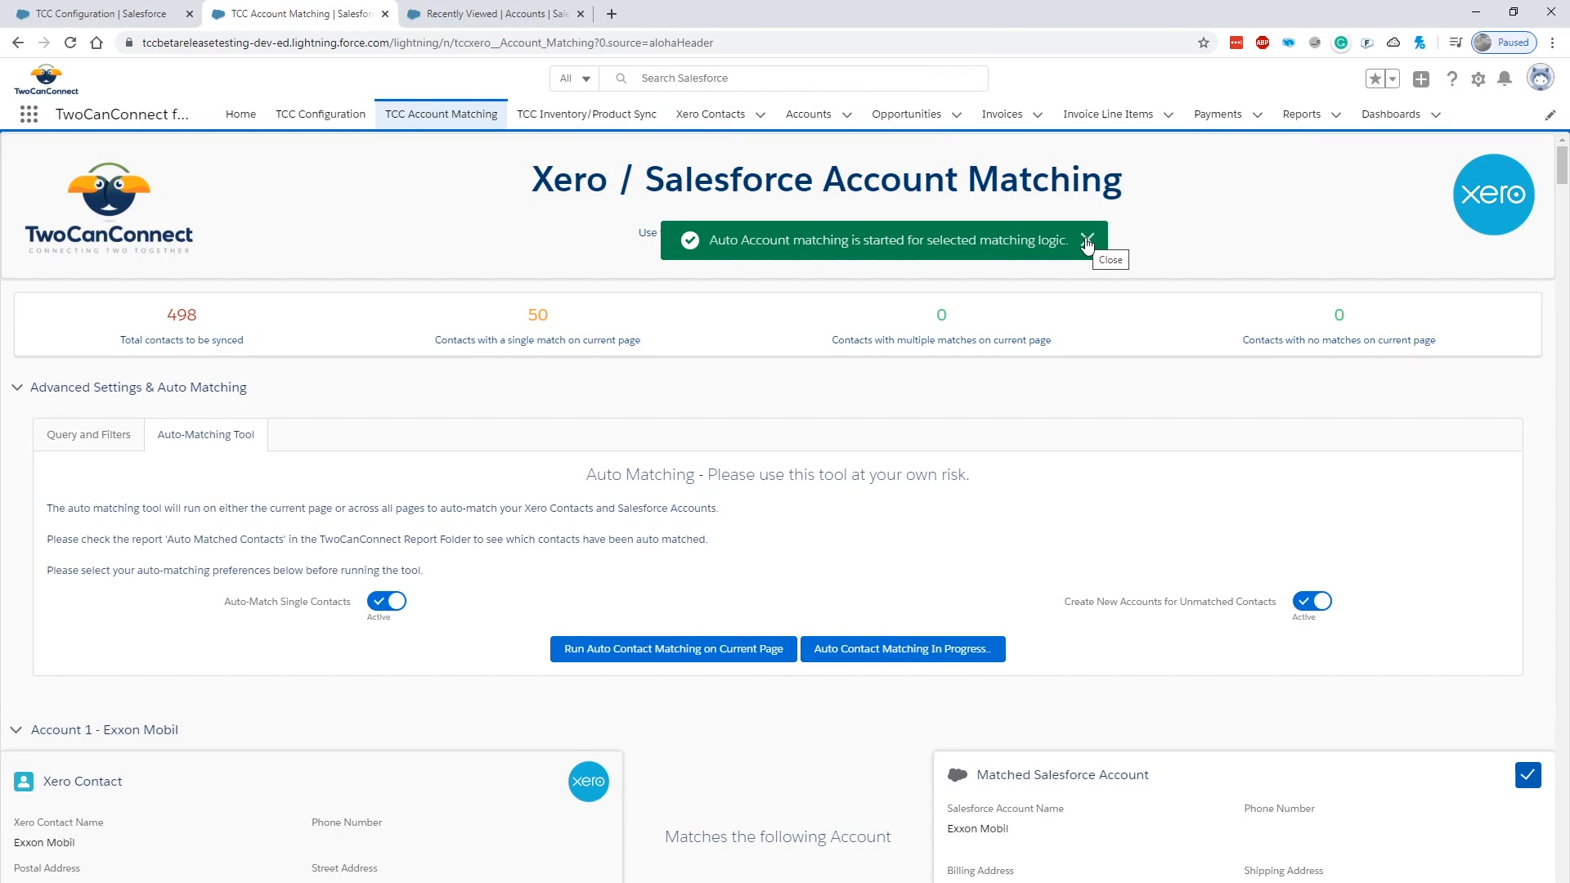
pyautogui.click(1087, 241)
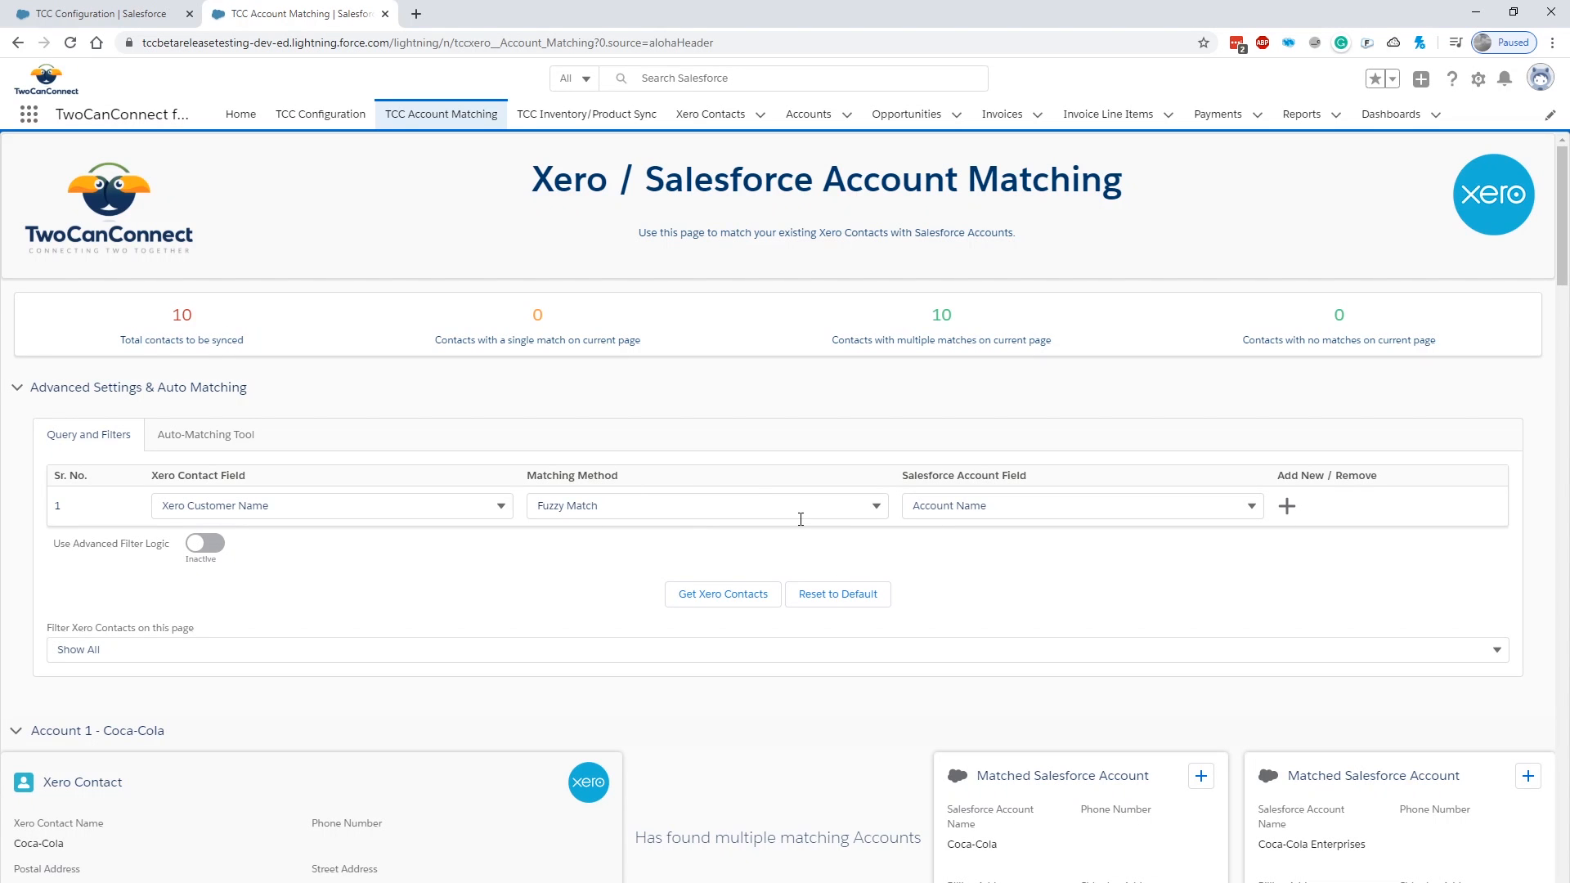
# Match the Xero contact Coca-Cola to the Salesforce account Coca-Cola, then save and sync it
pyautogui.scroll(-5, 801, 518)
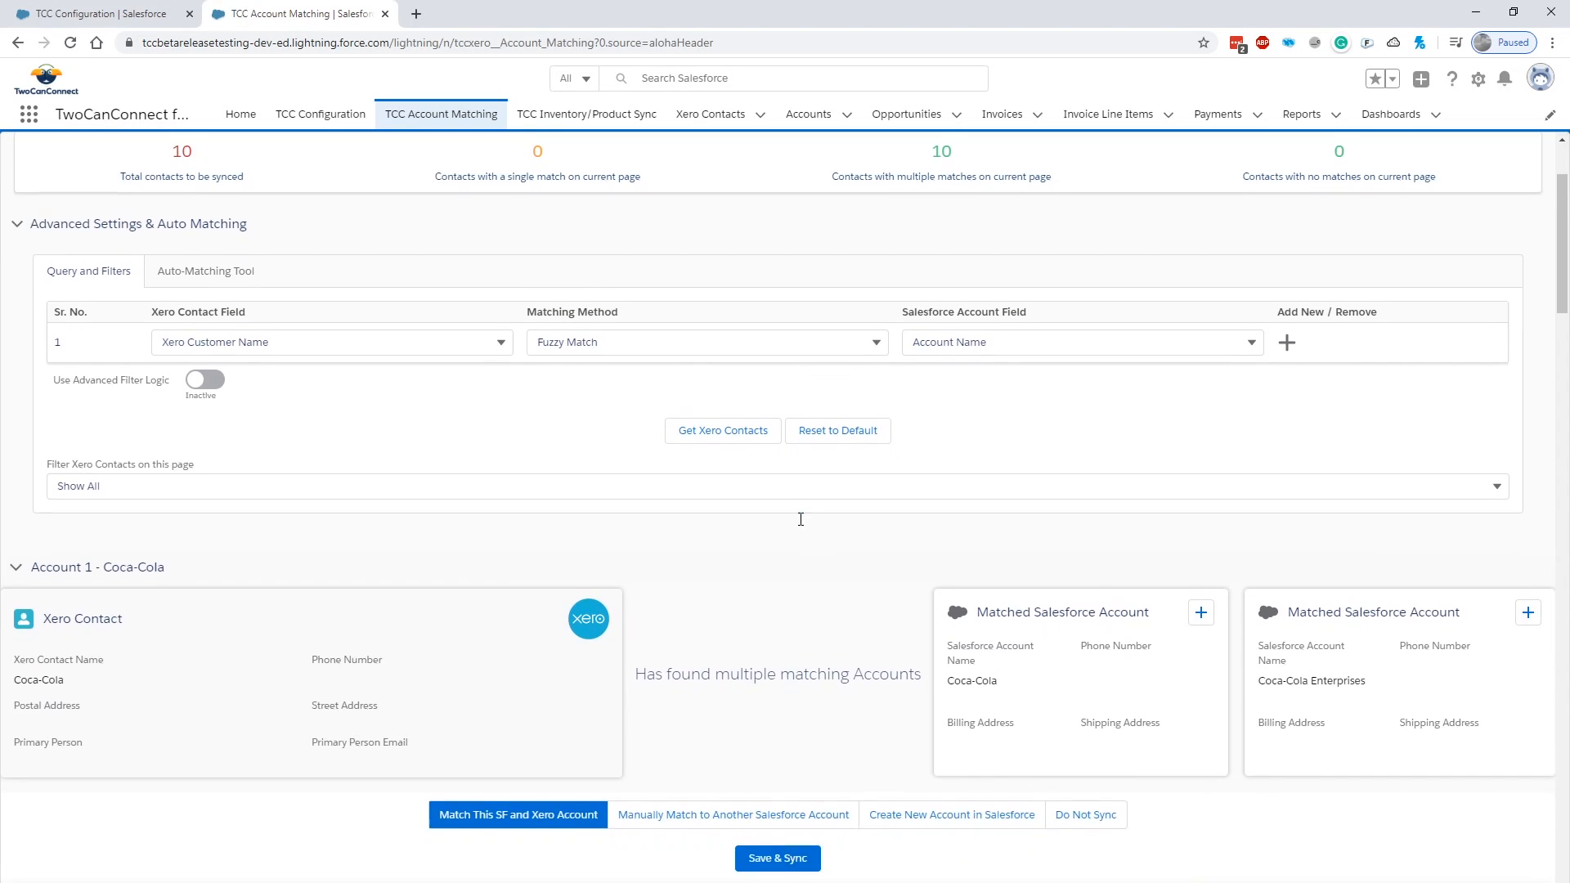
pyautogui.scroll(-1, 801, 517)
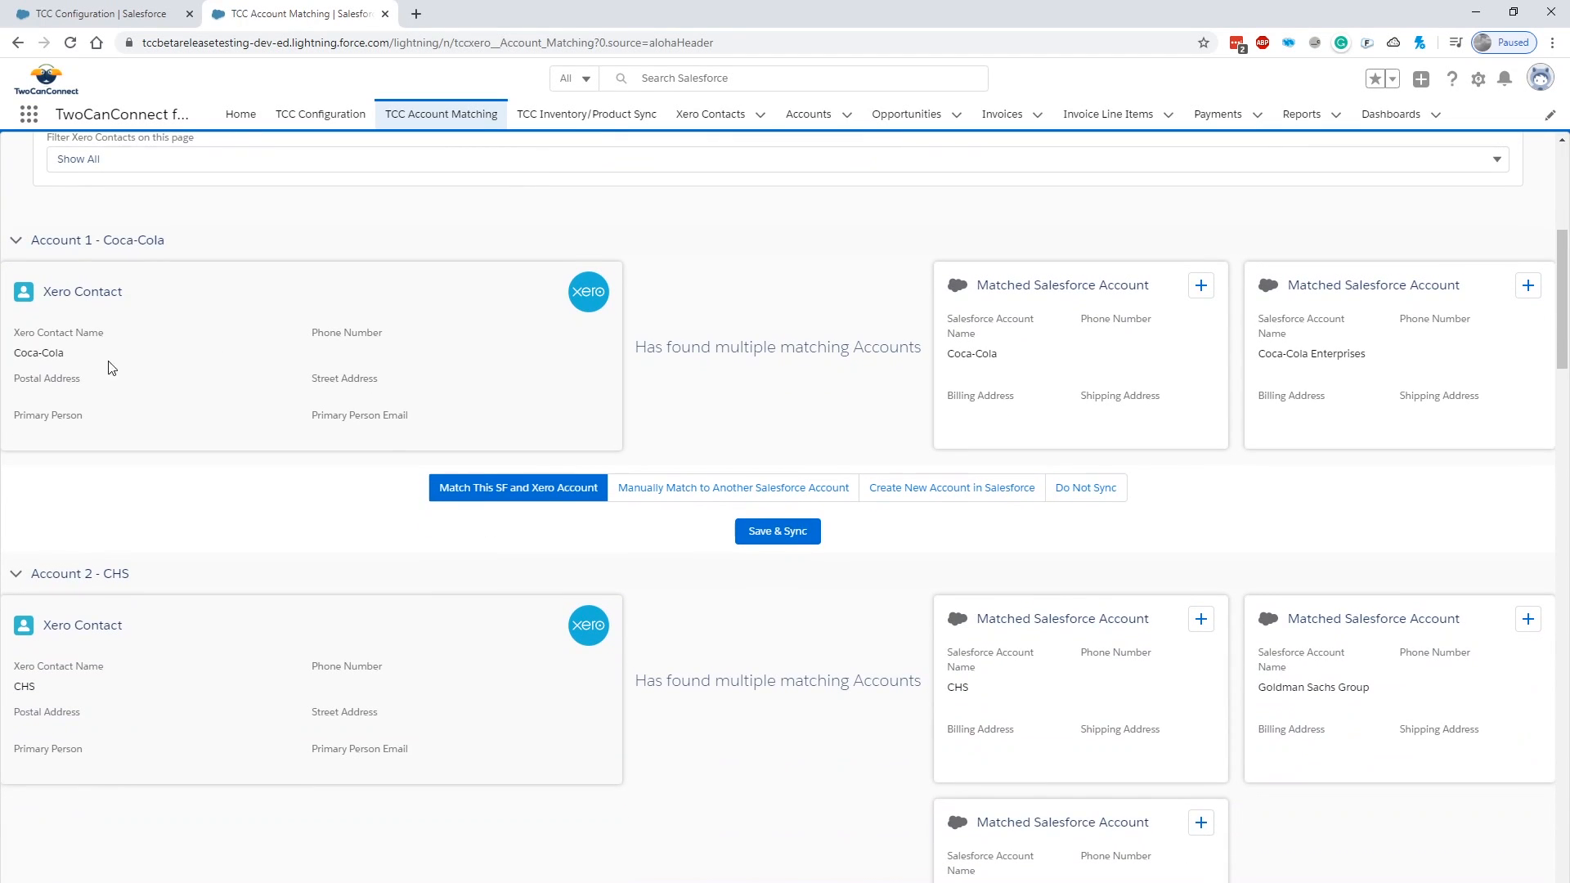
pyautogui.click(1202, 291)
pyautogui.click(771, 543)
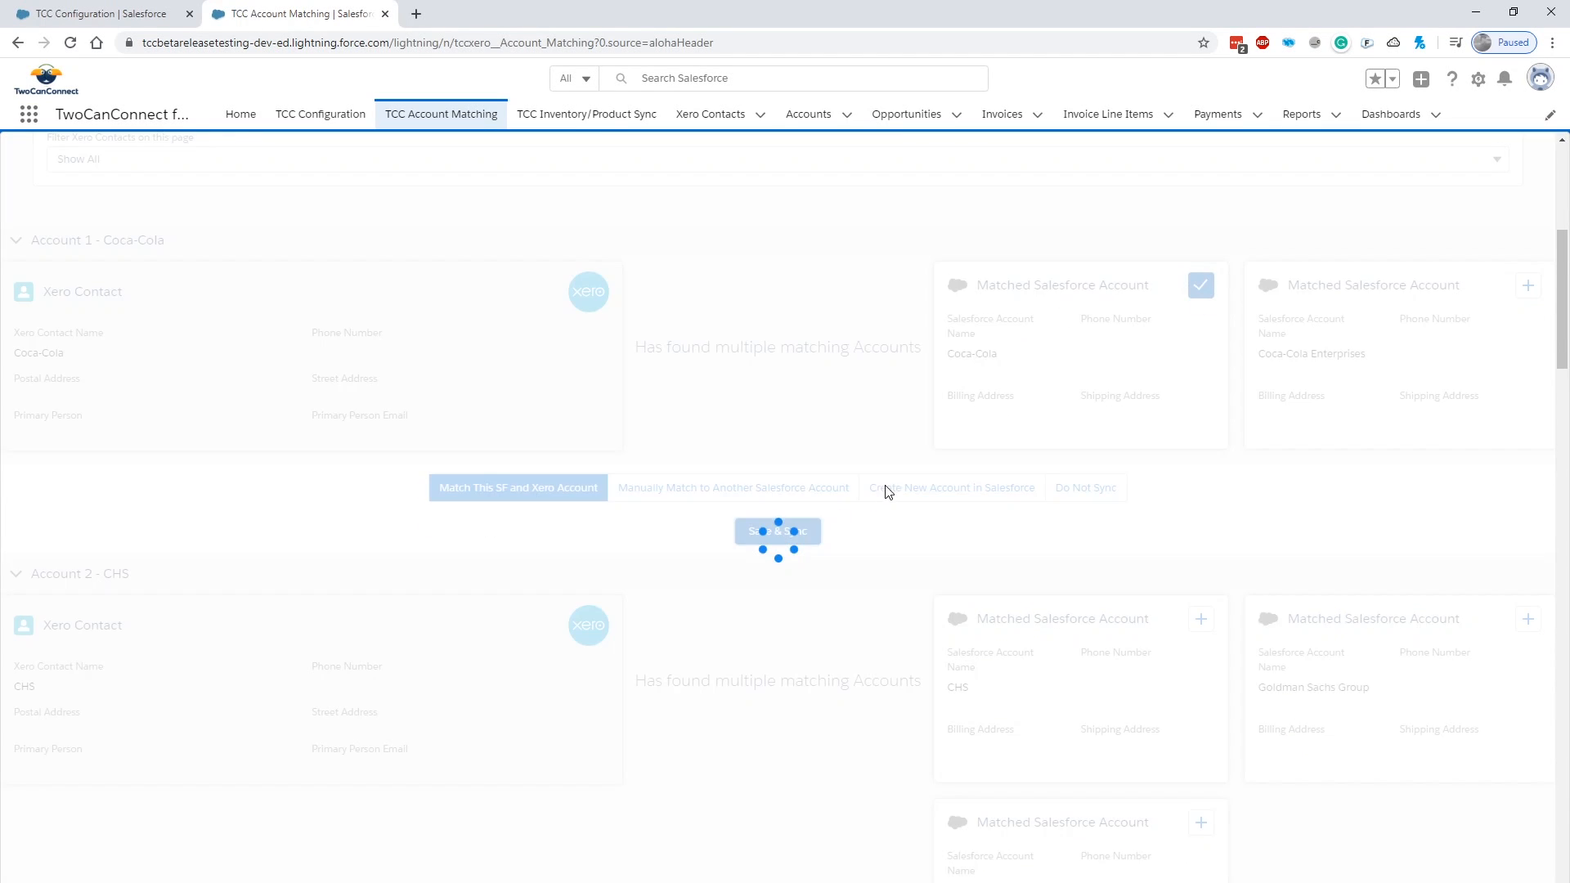